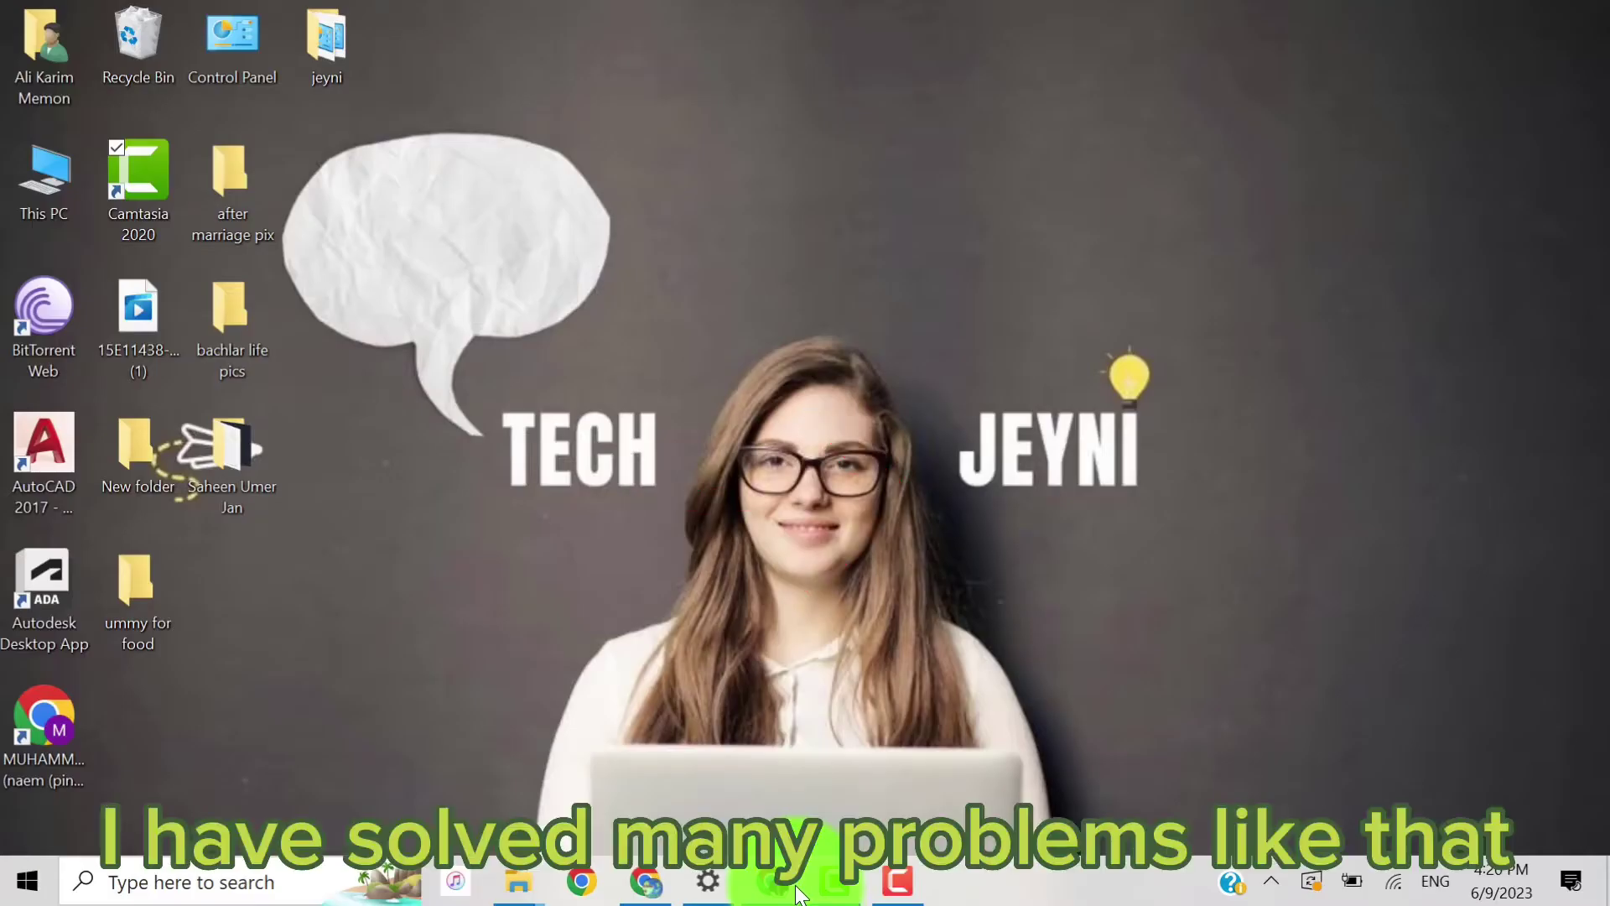
Step: Restore the Chrome window to show the channel's Earn page with the Step 2 AdSense error
left_click(797, 887)
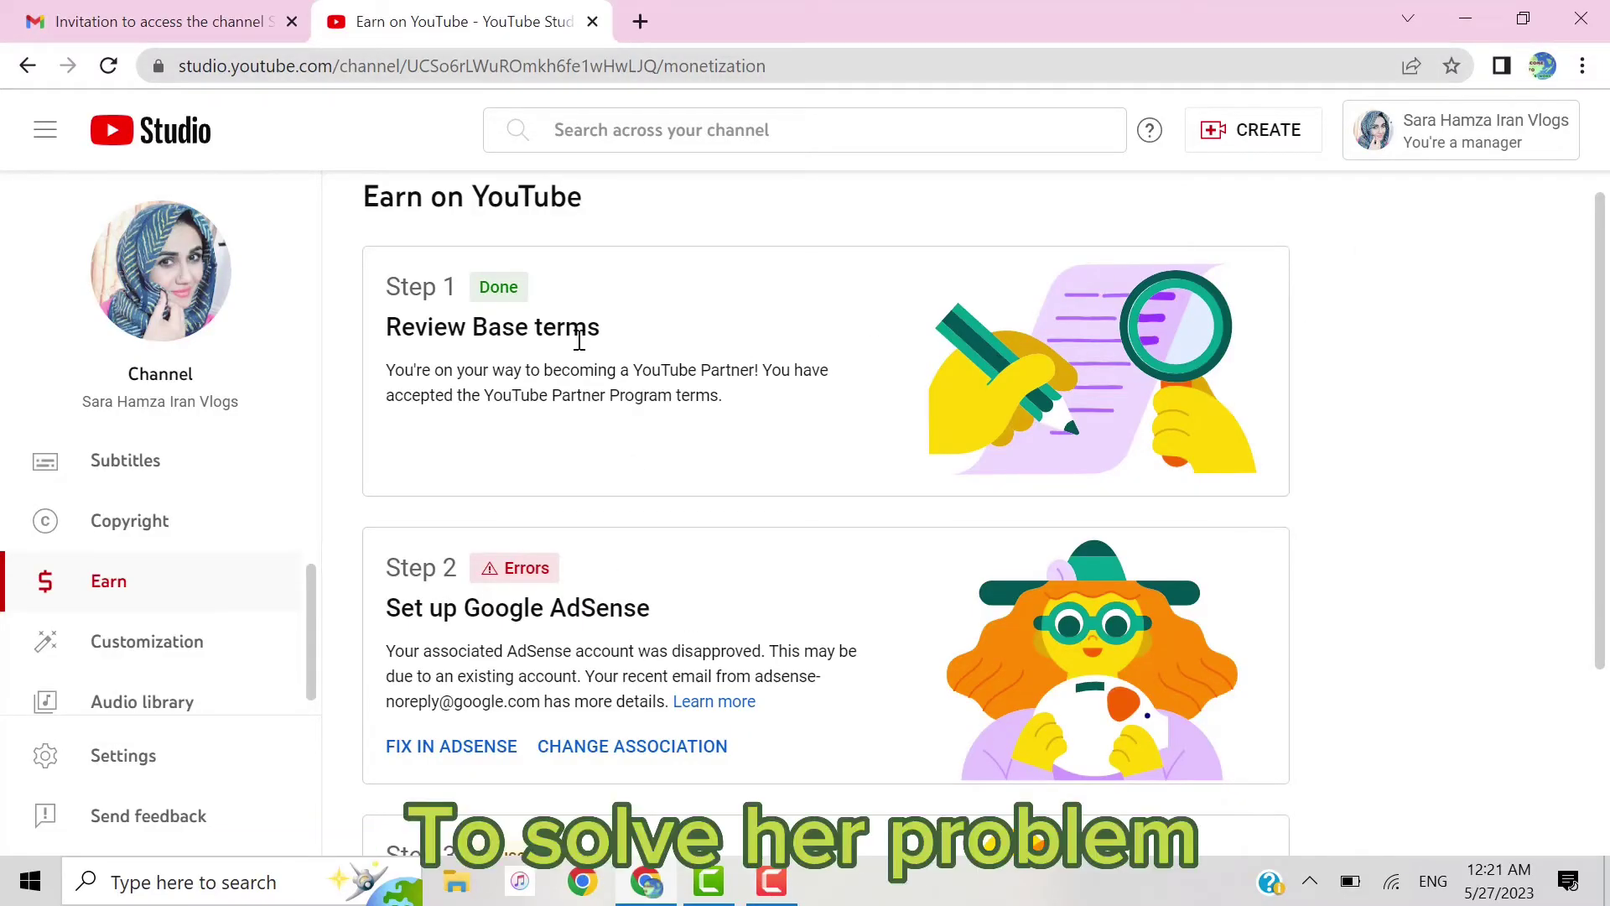
left_click(214, 19)
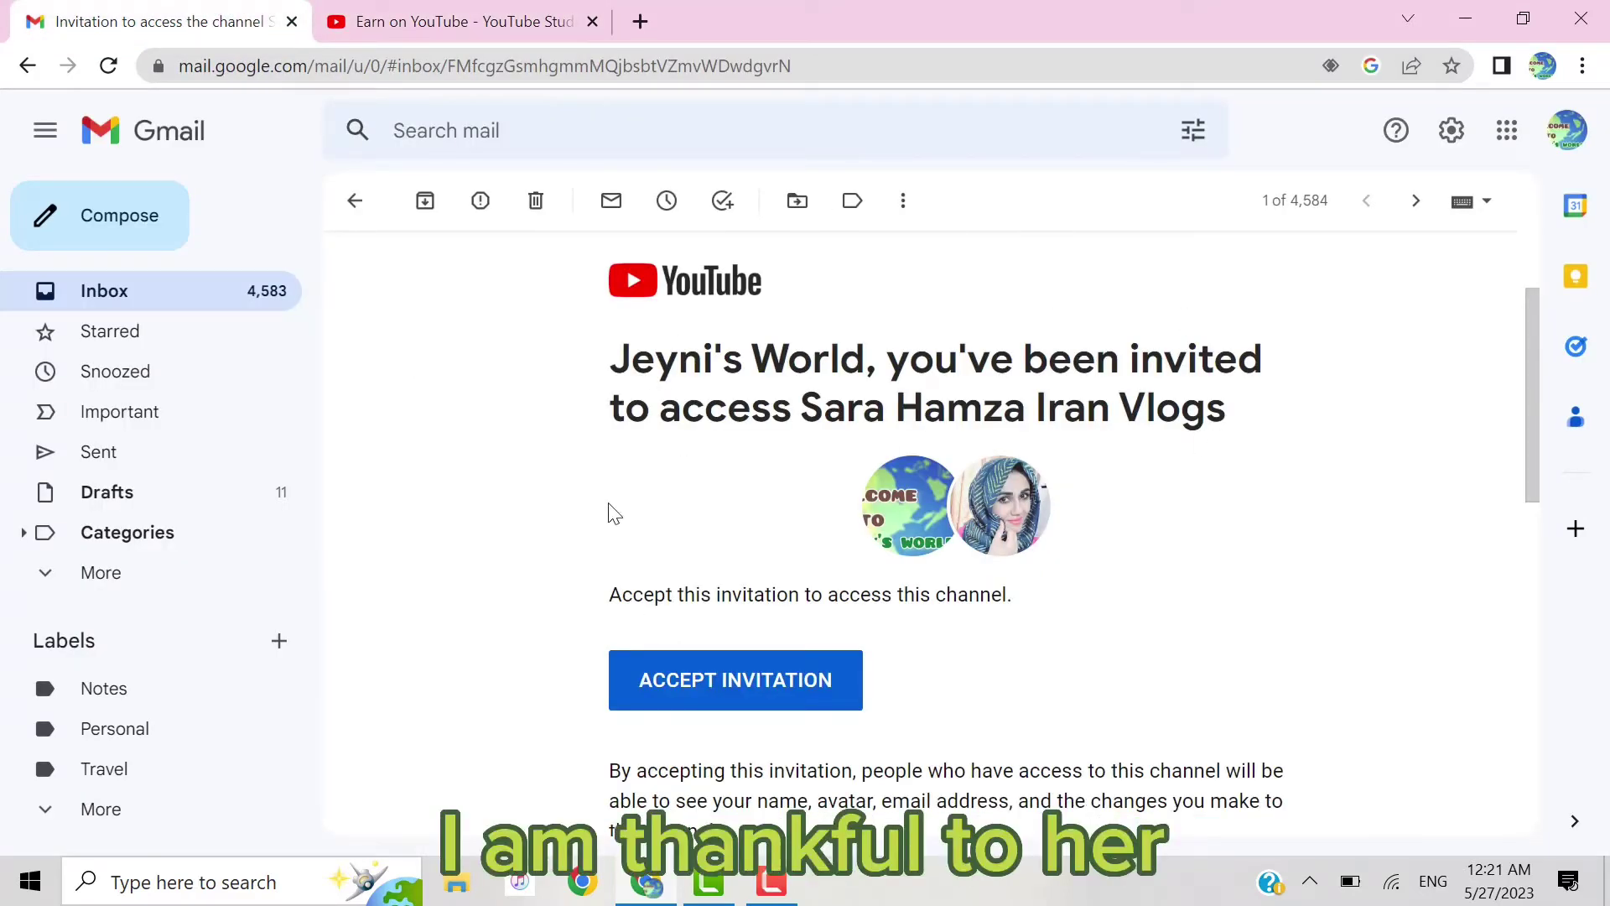
key("ctrl+Tab")
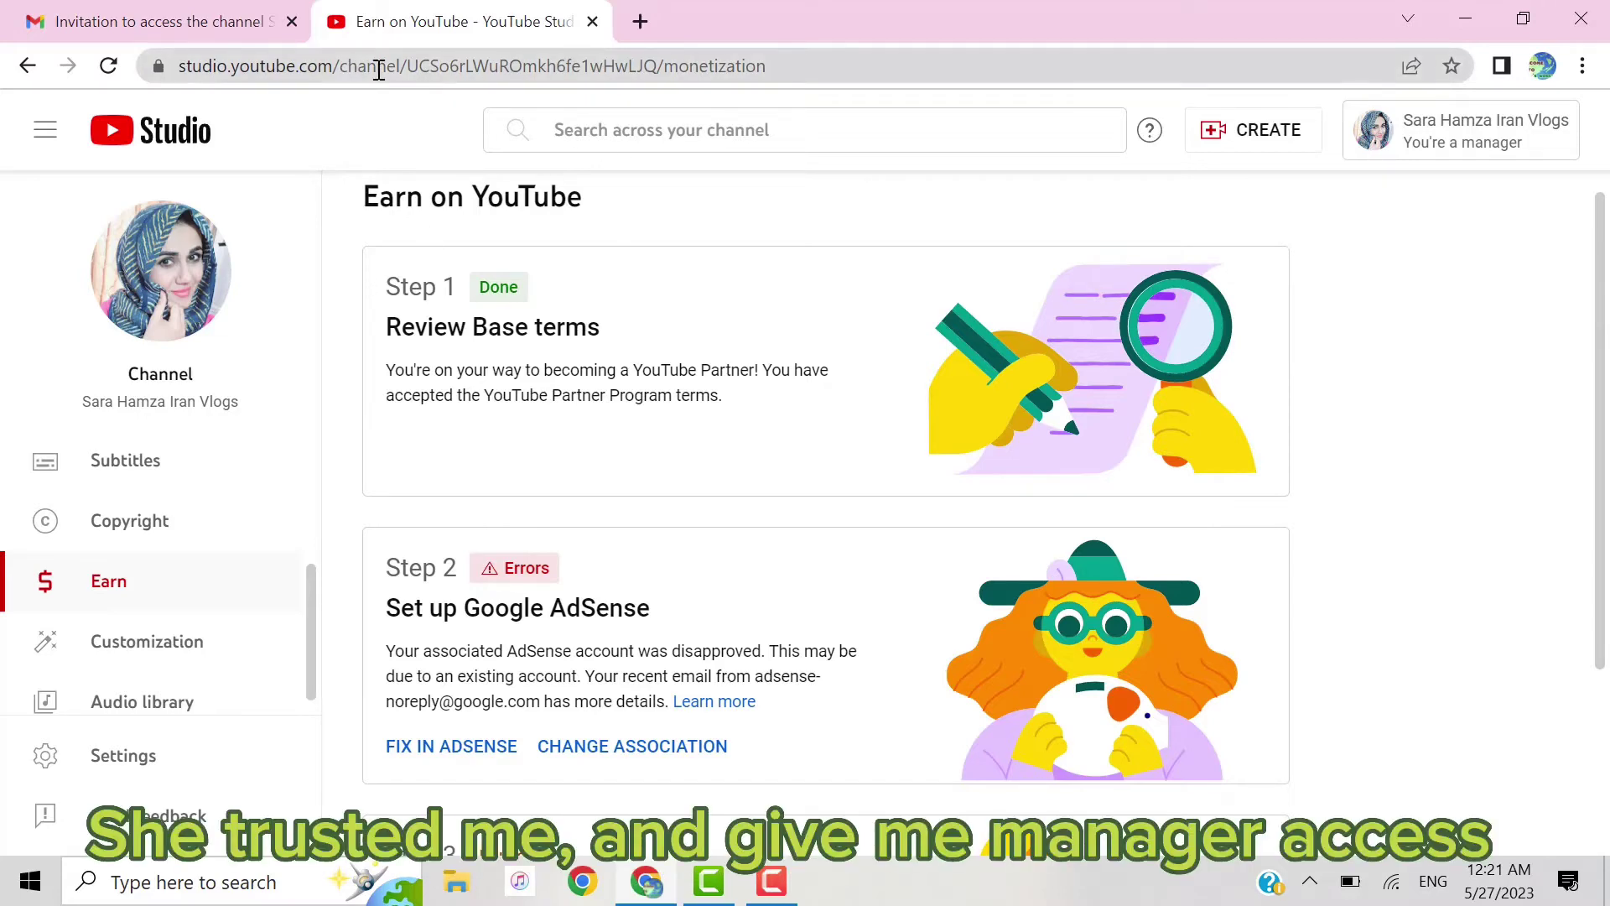
left_click(203, 10)
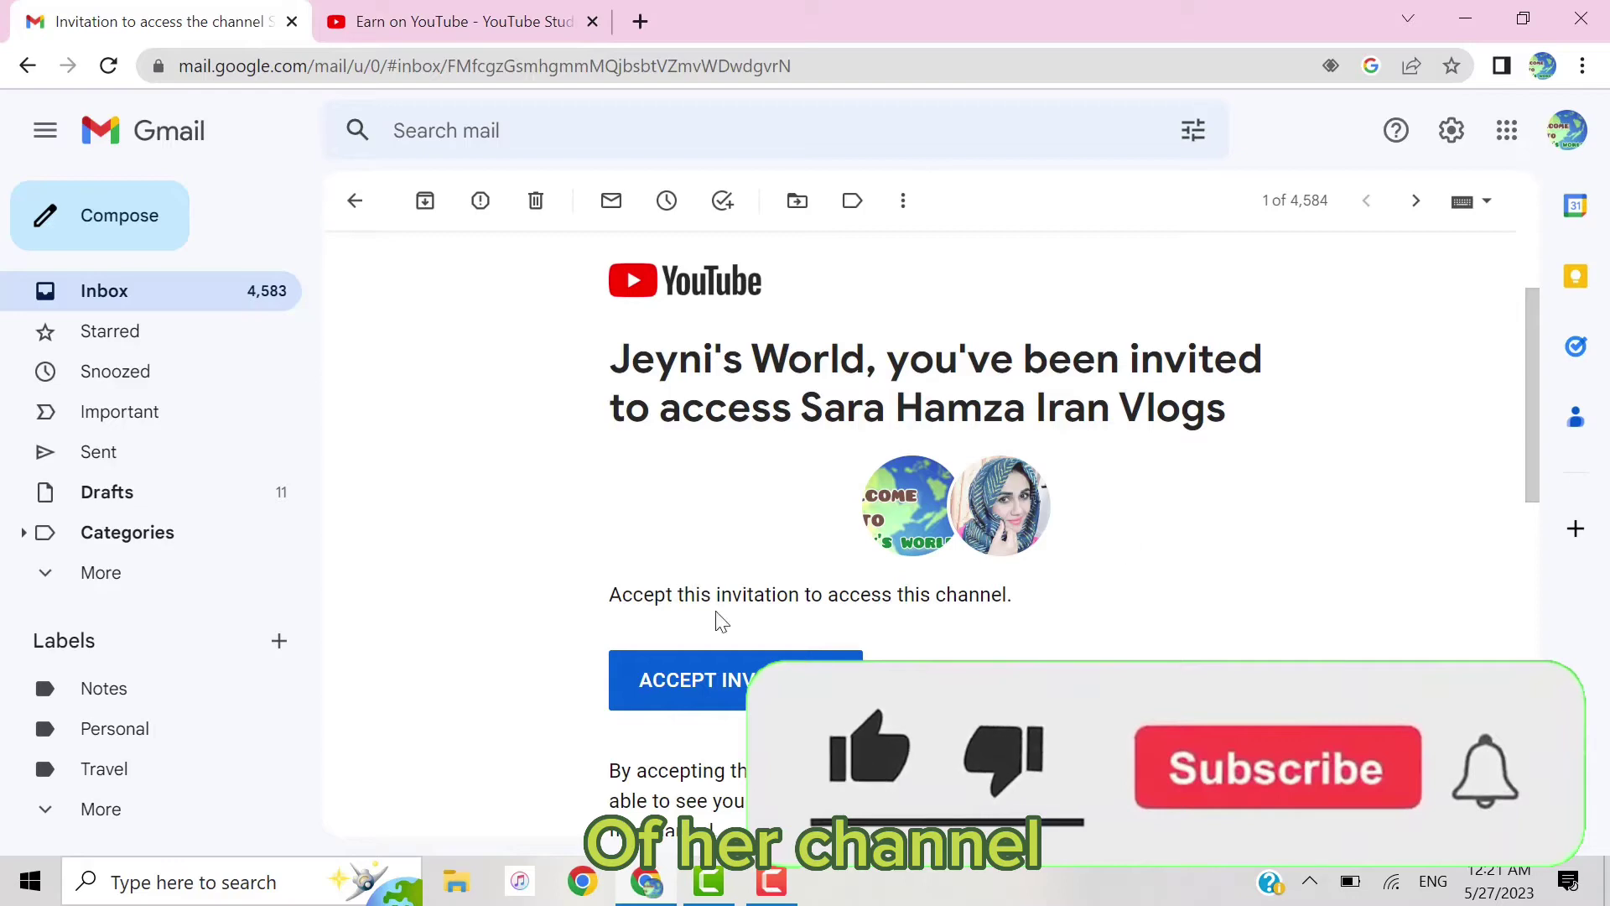
left_click(475, 10)
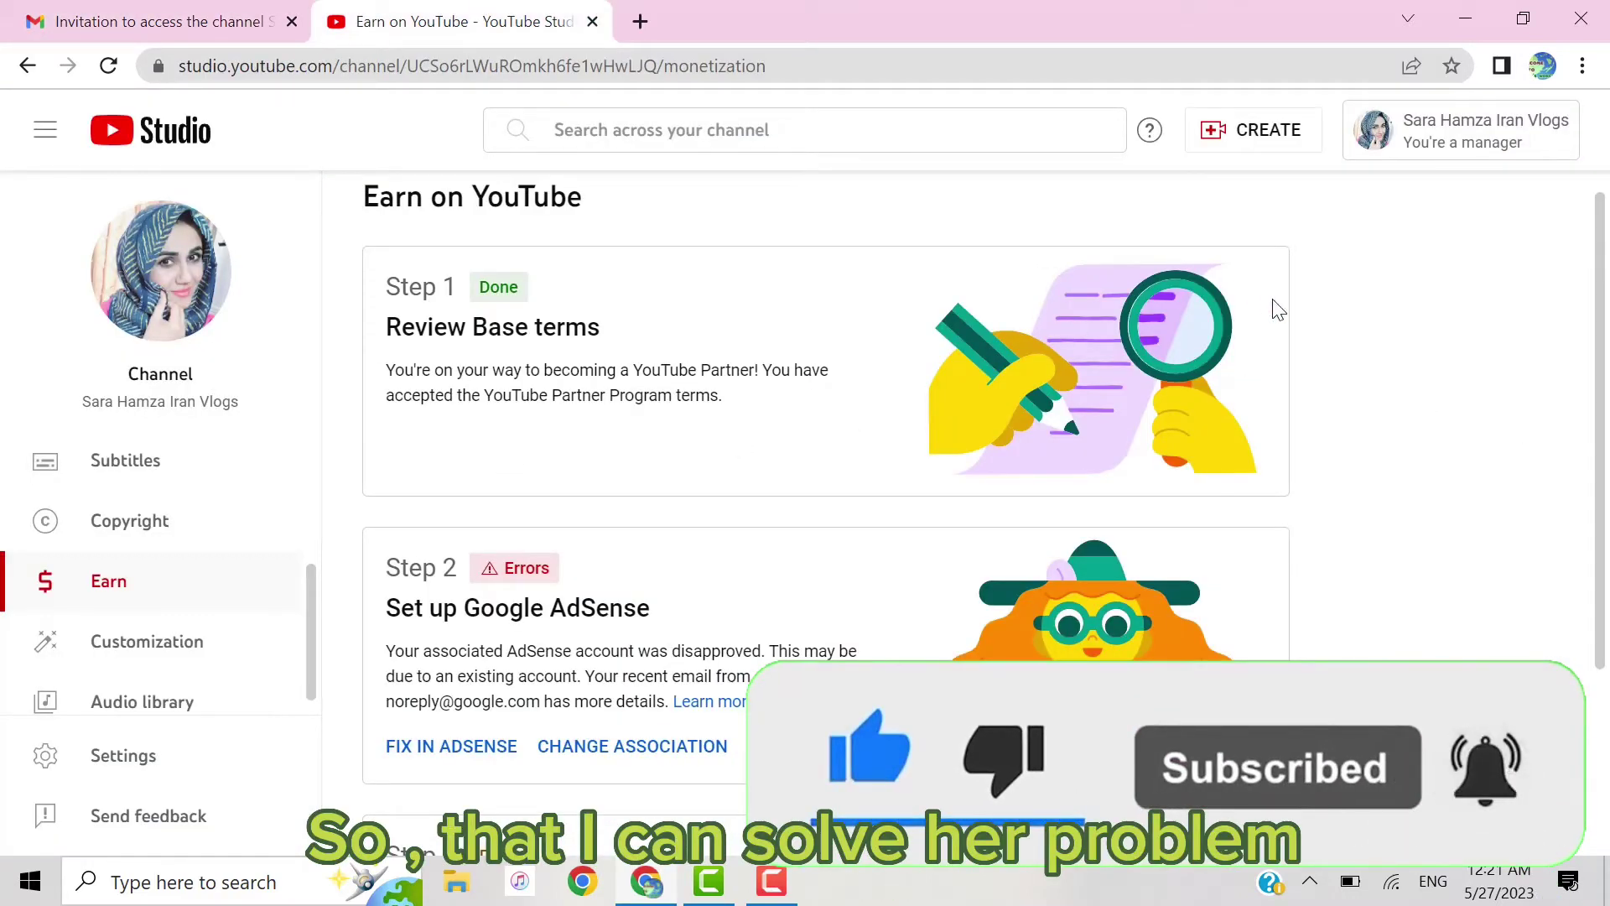
scroll(652, 698, "down", 1)
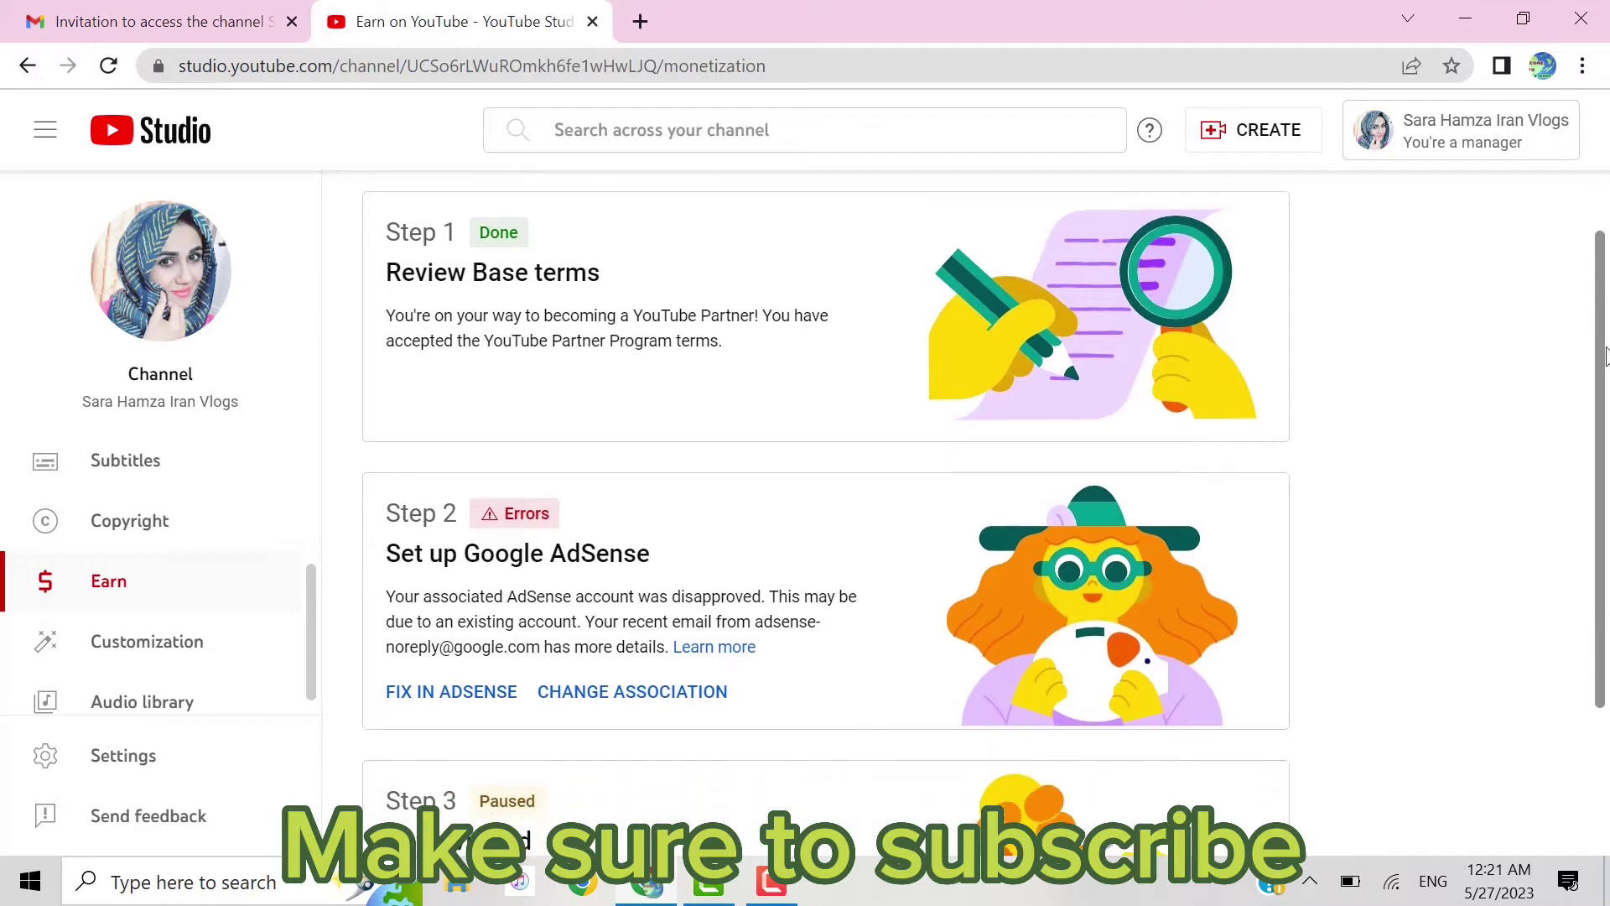
Step: Change the AdSense association, verify identity, and answer 'No, I don't have an existing account'
left_click(644, 682)
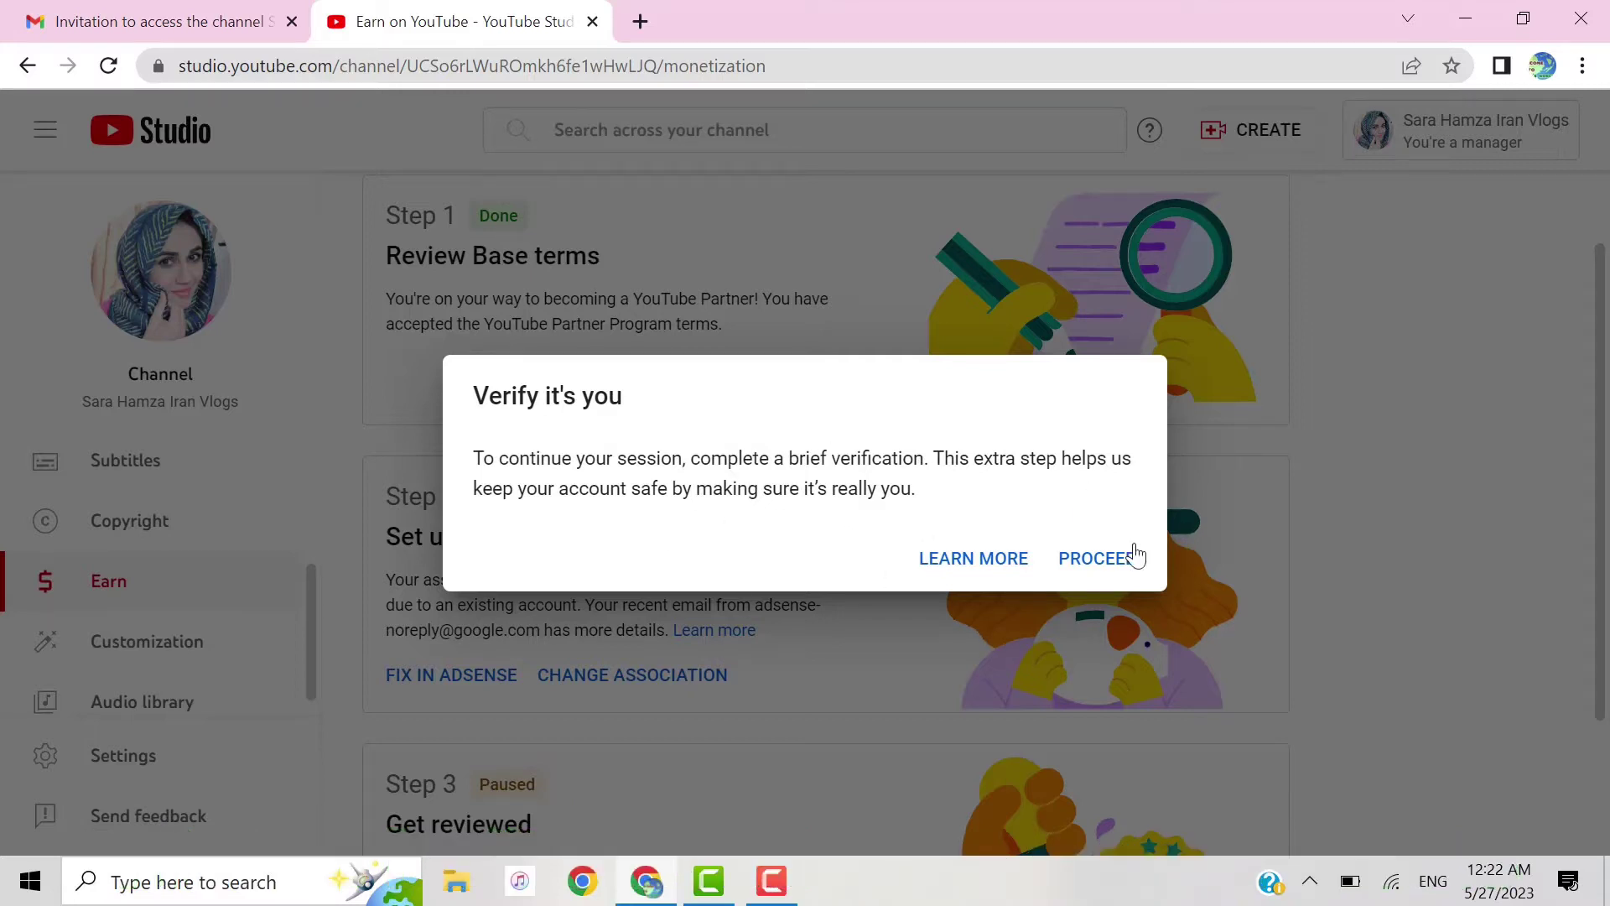
left_click(1111, 567)
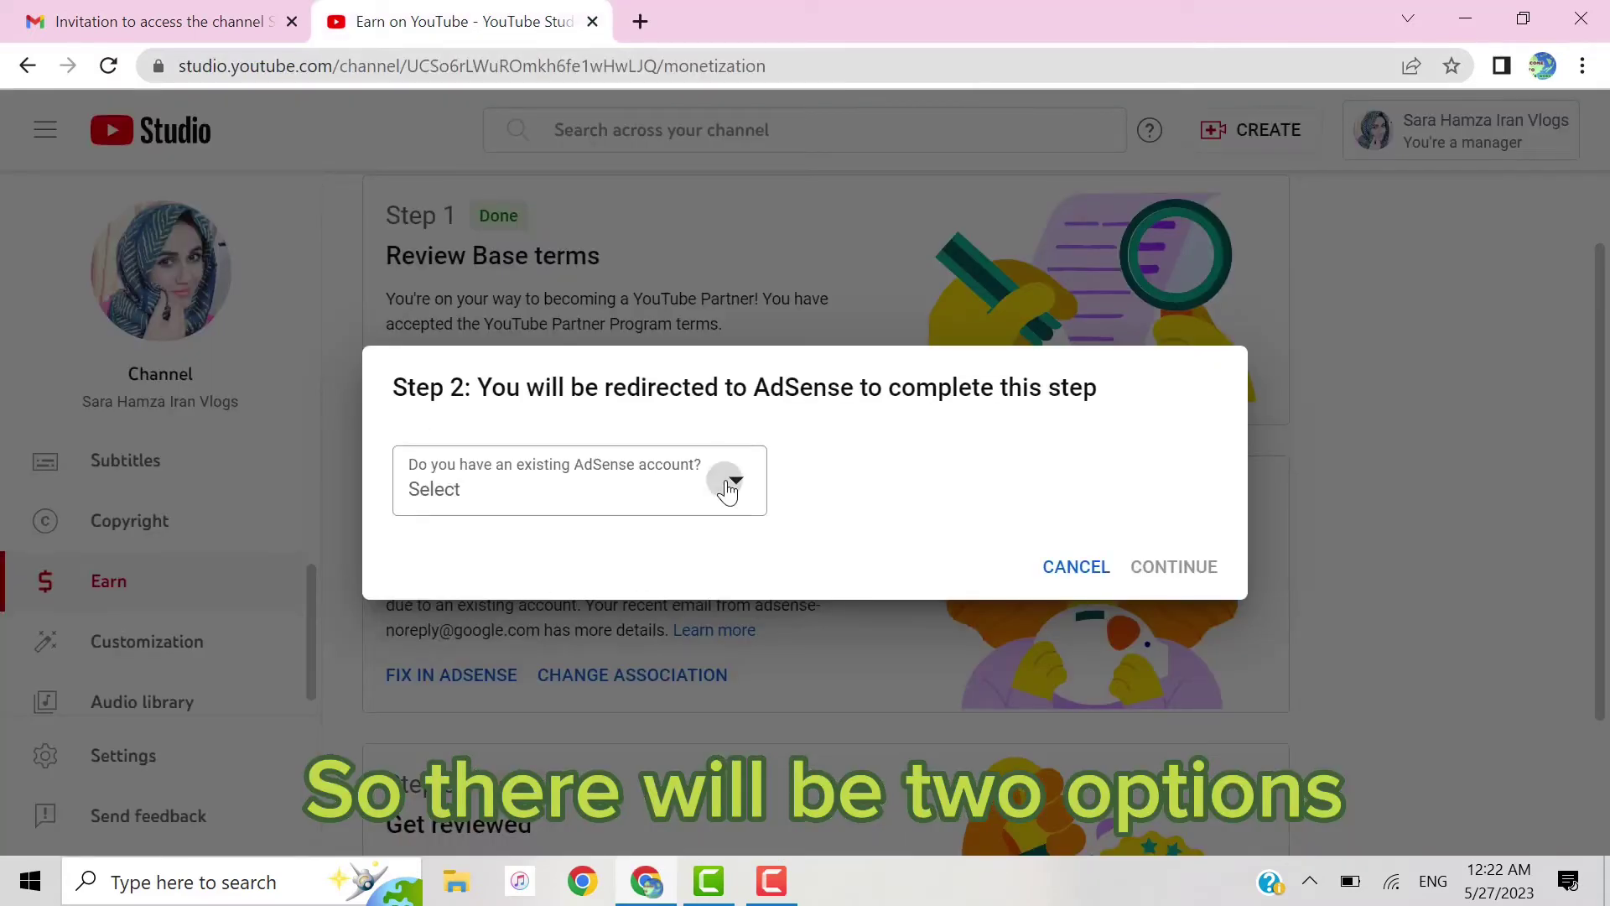
left_click(725, 483)
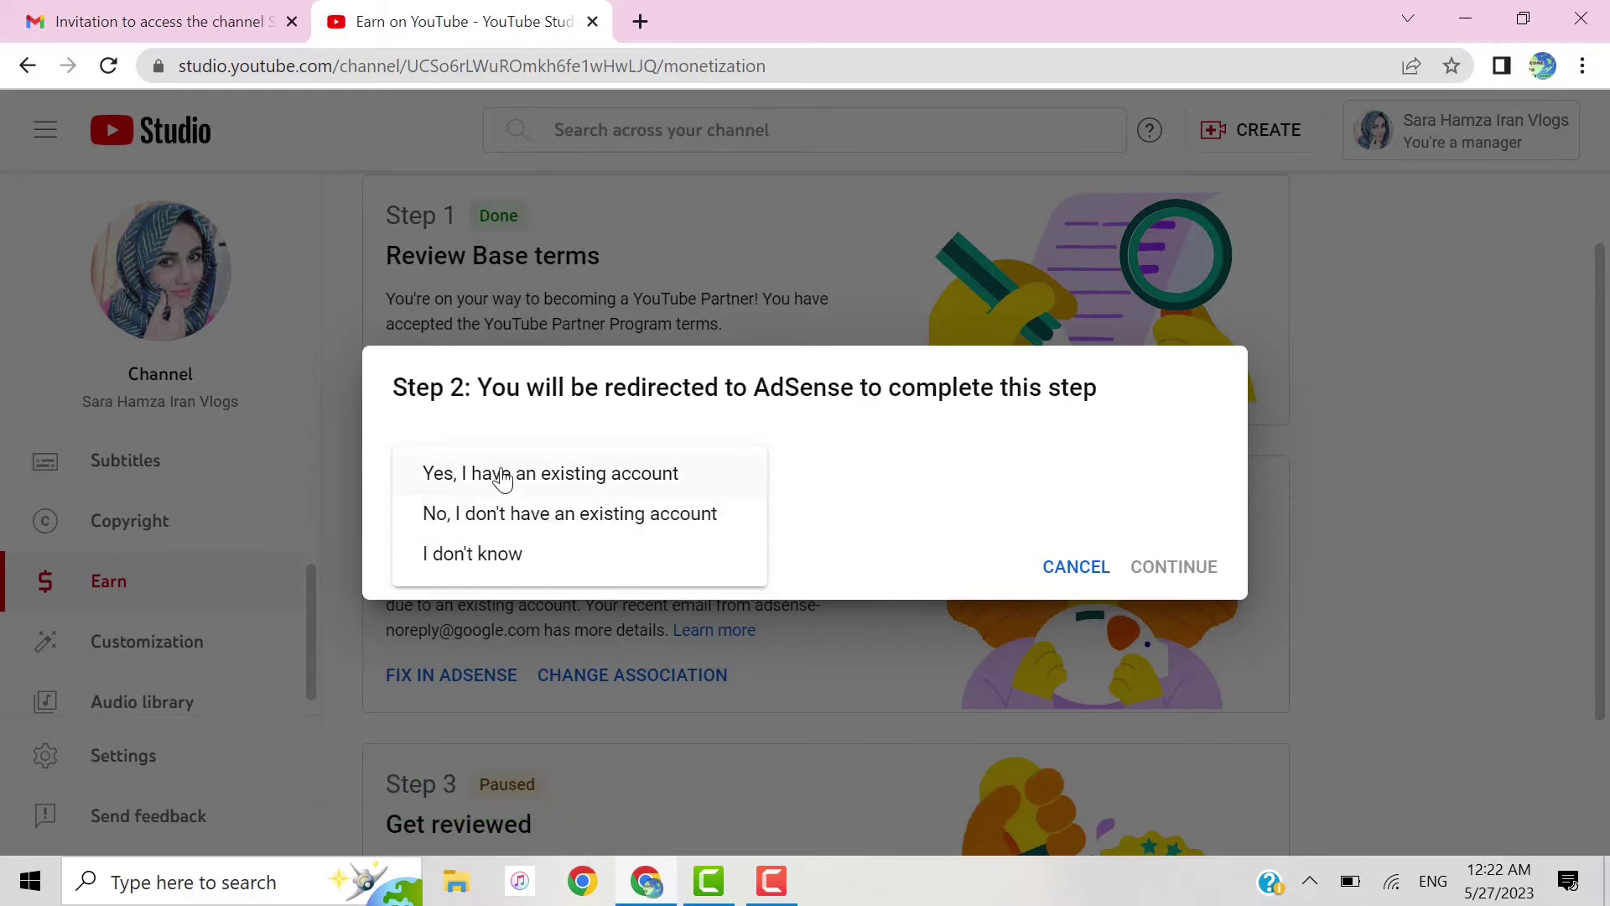
left_click(609, 515)
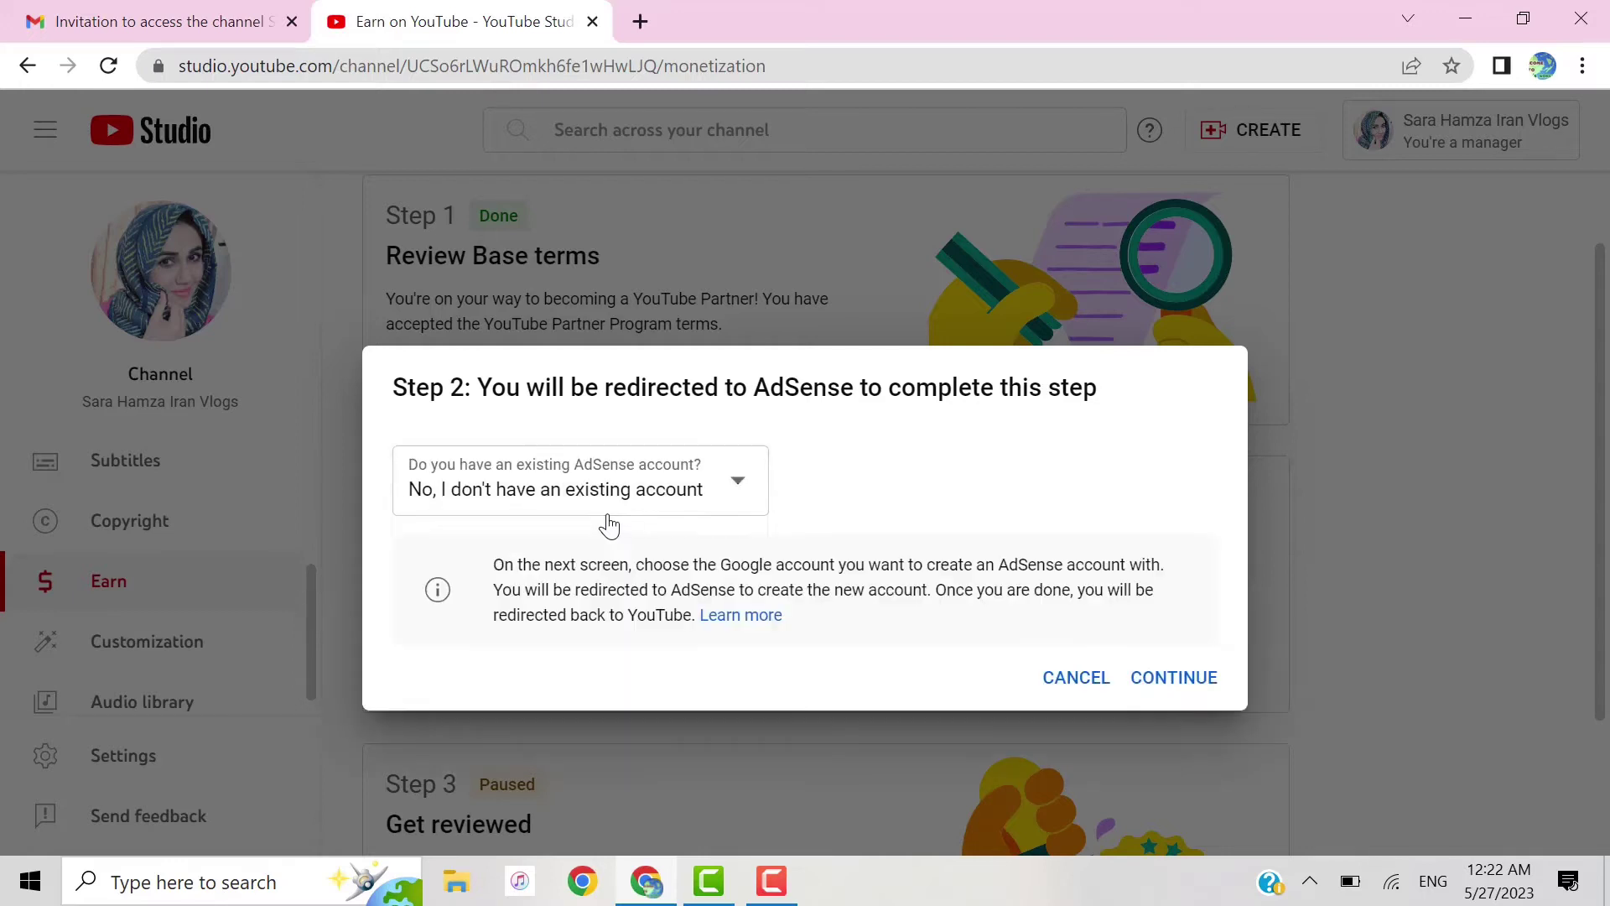
Step: Continue to AdSense, sign in with another Google account's email, and fix a typo in the address
left_click(1191, 689)
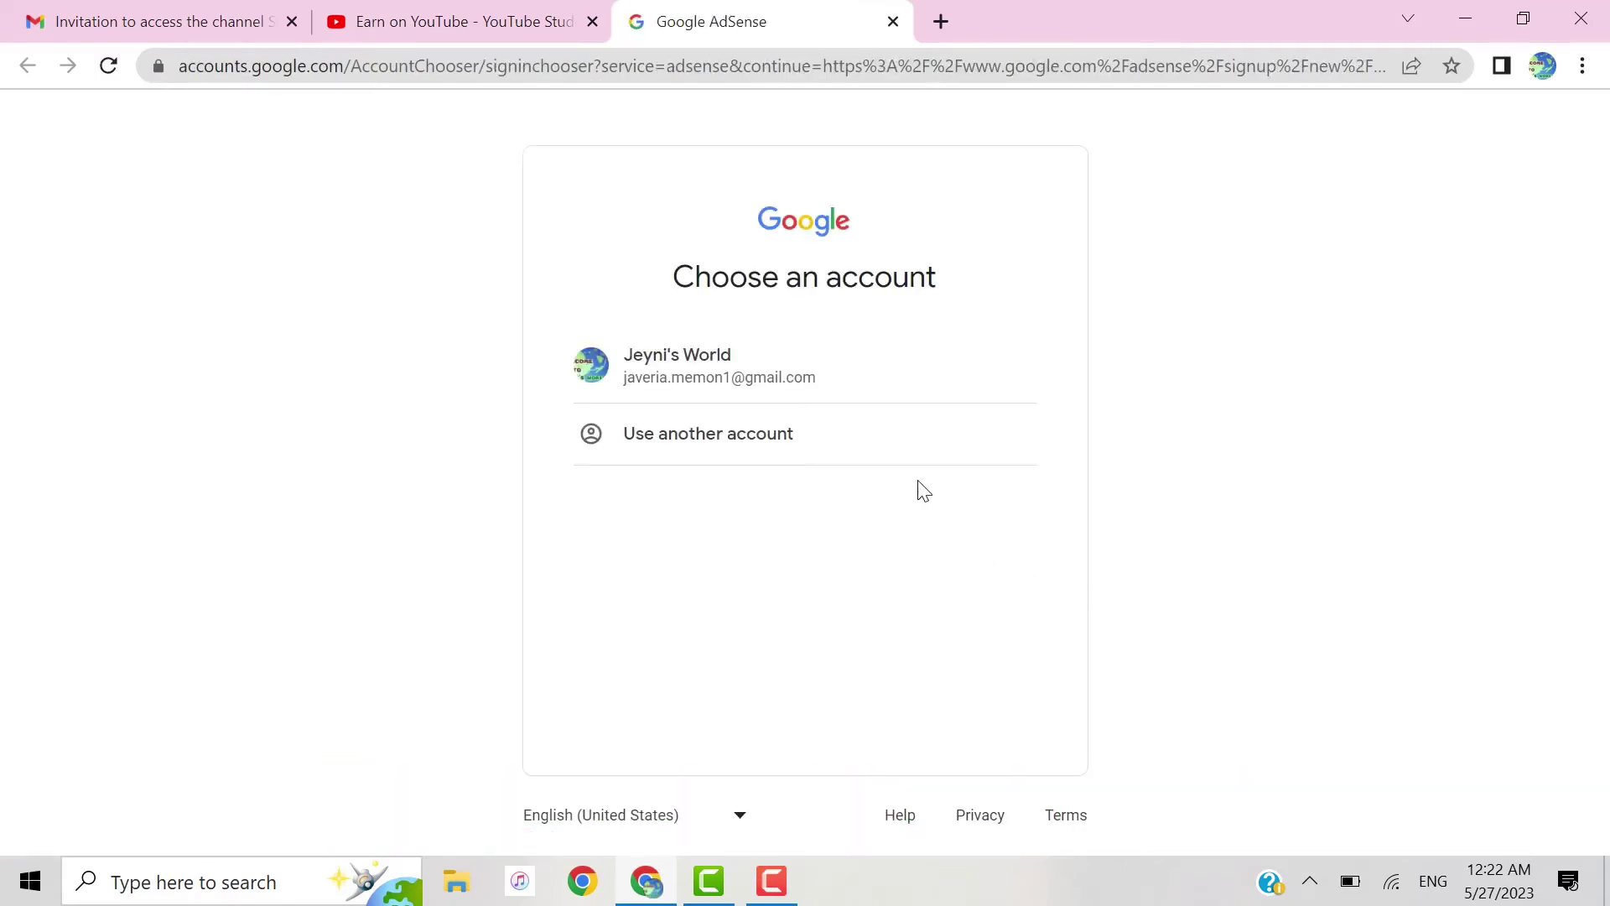
left_click(847, 451)
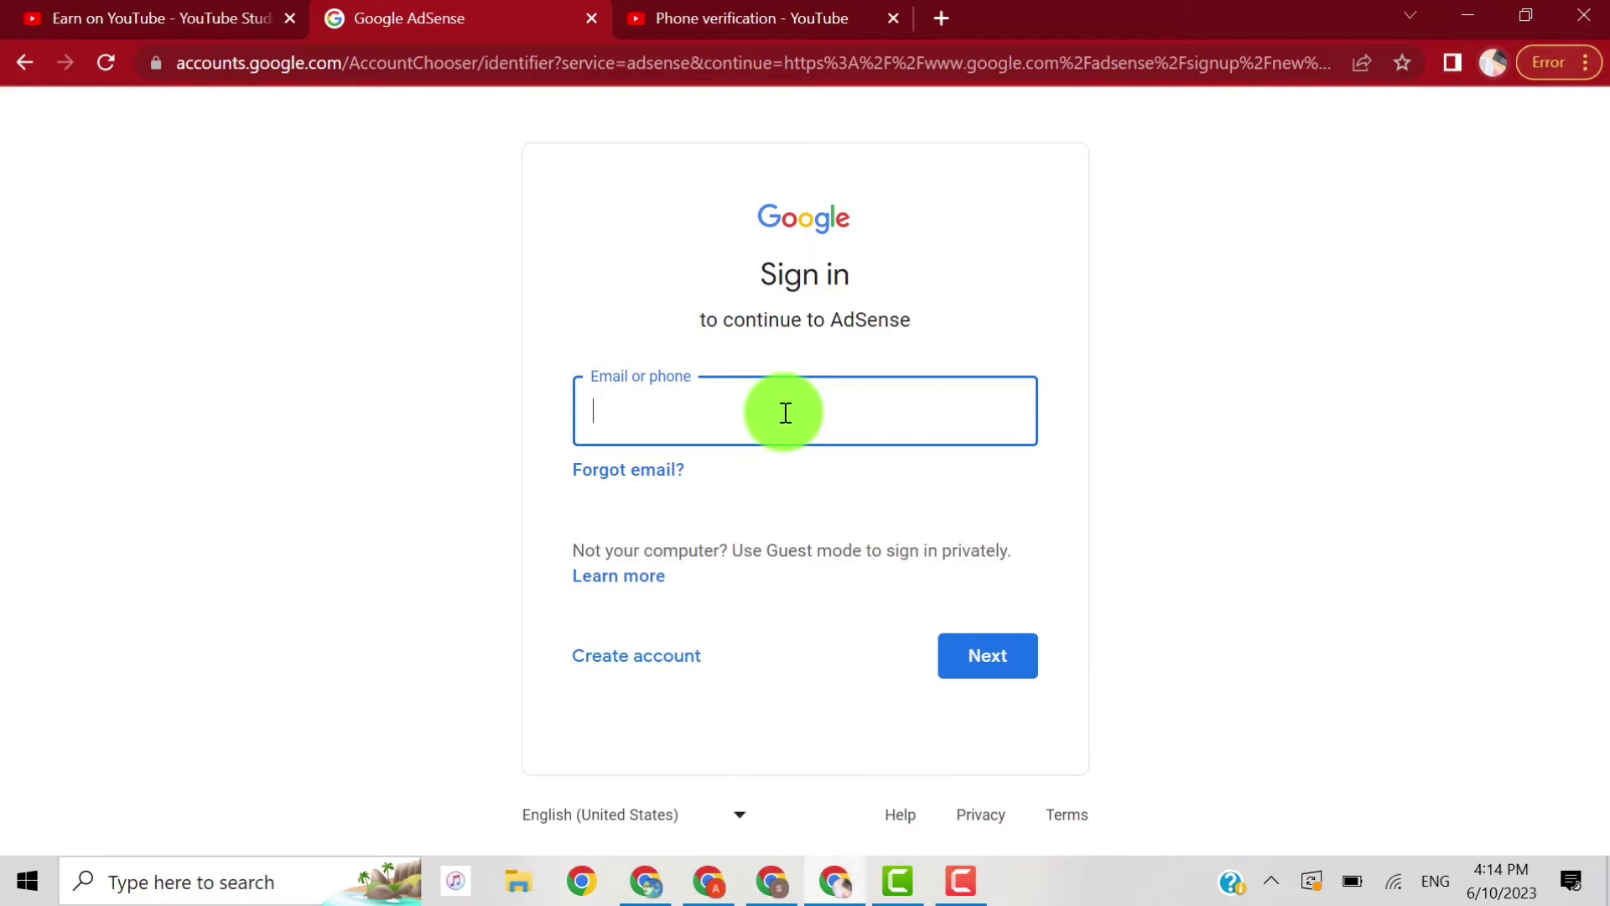
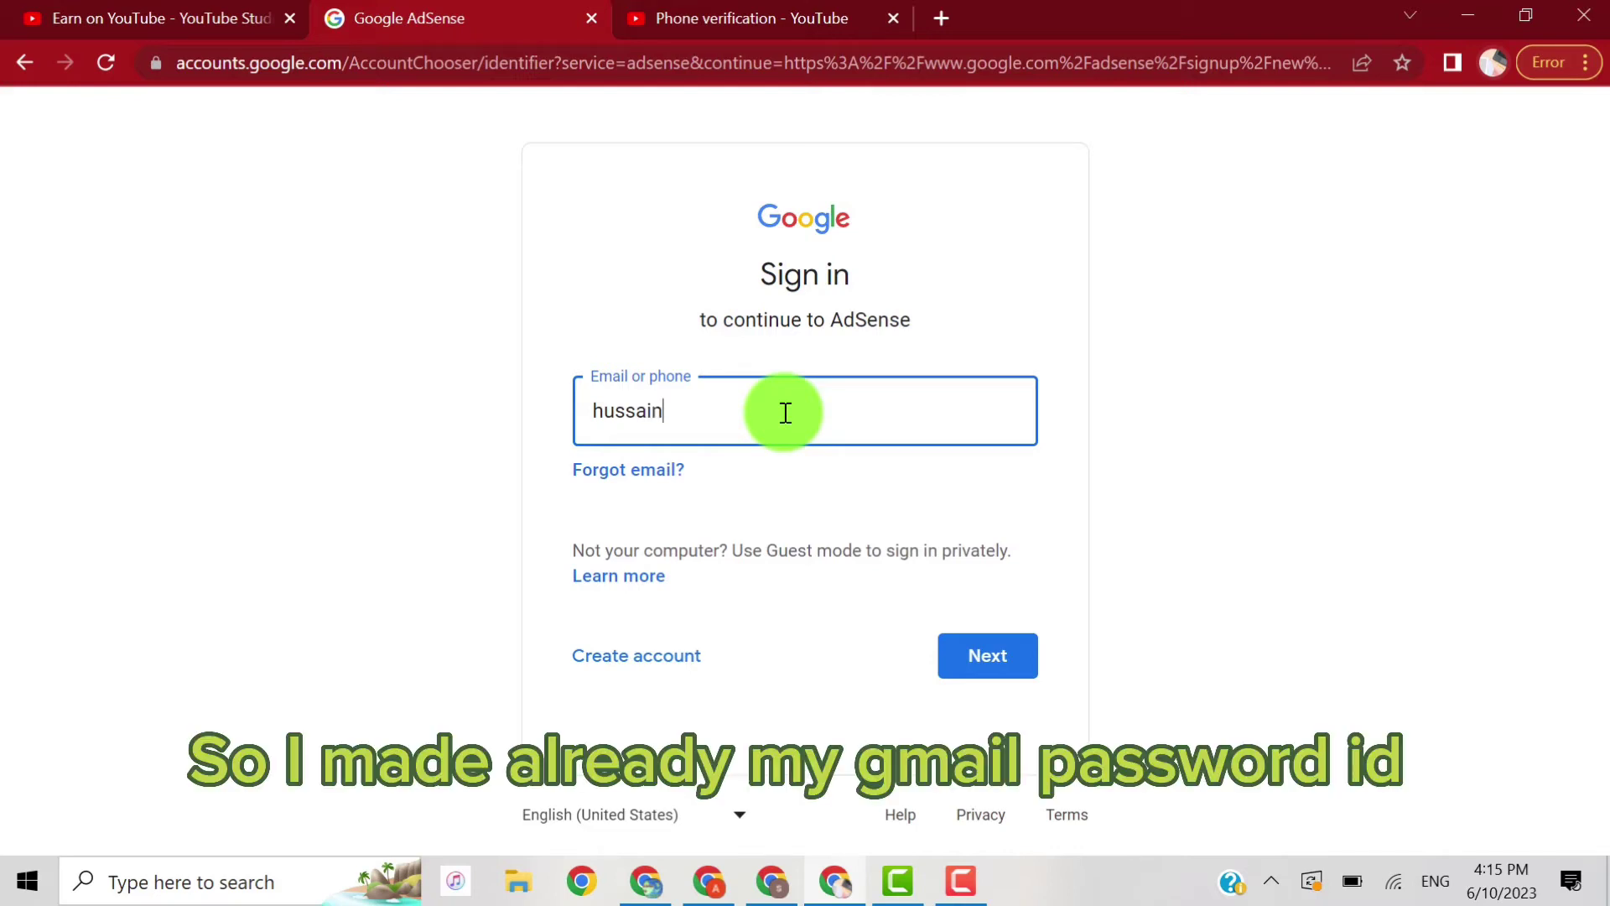
key("Return")
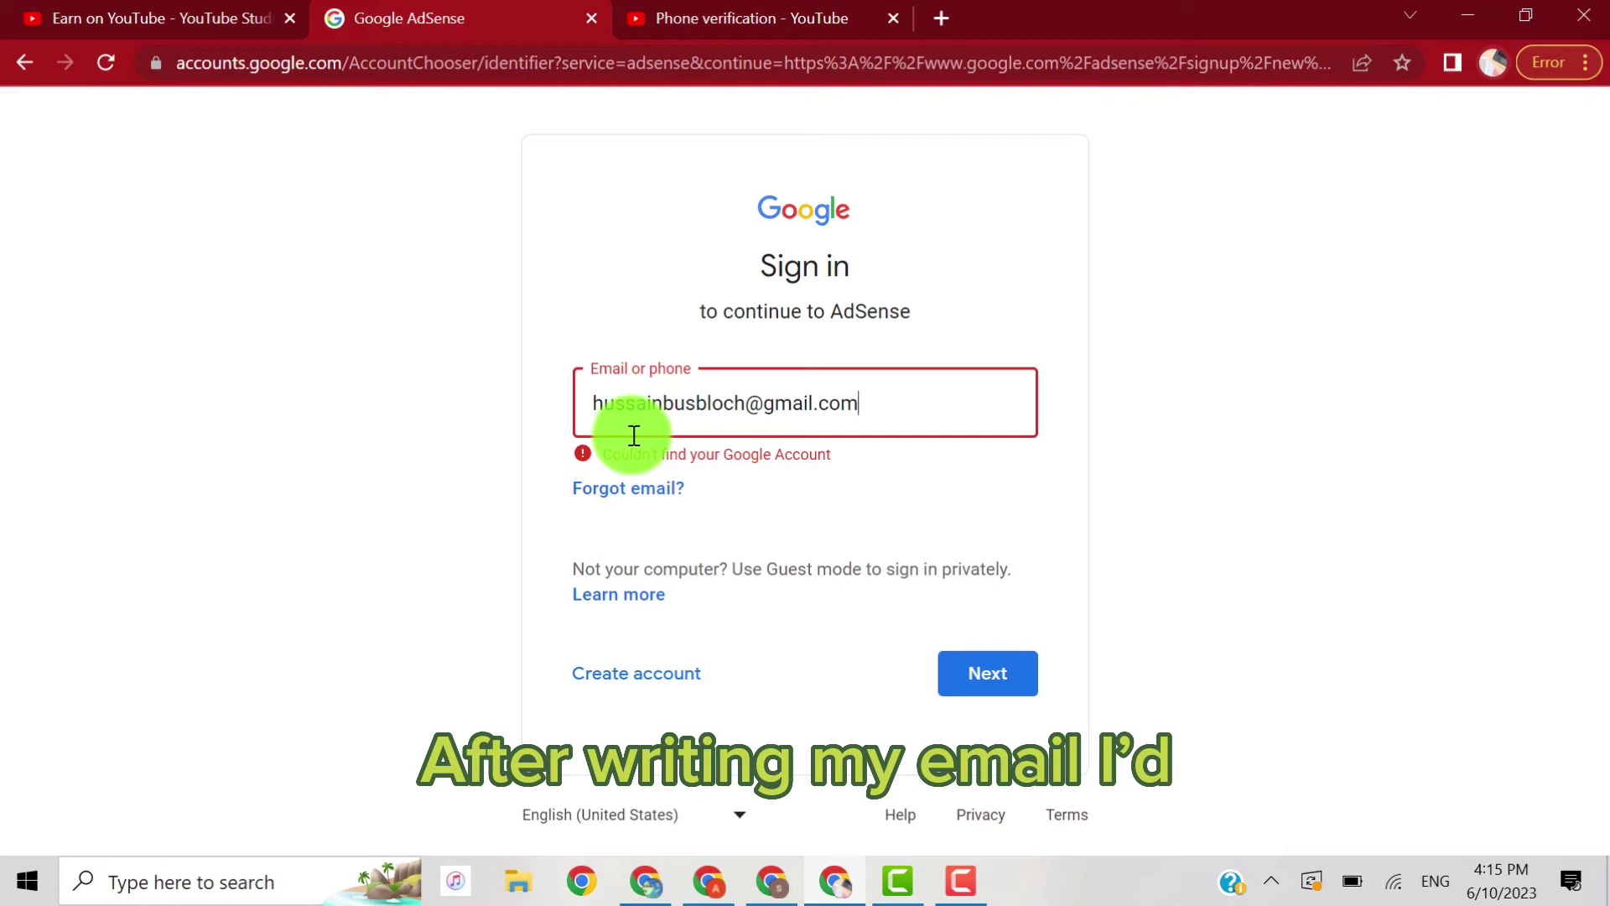
left_click(718, 409)
type("a")
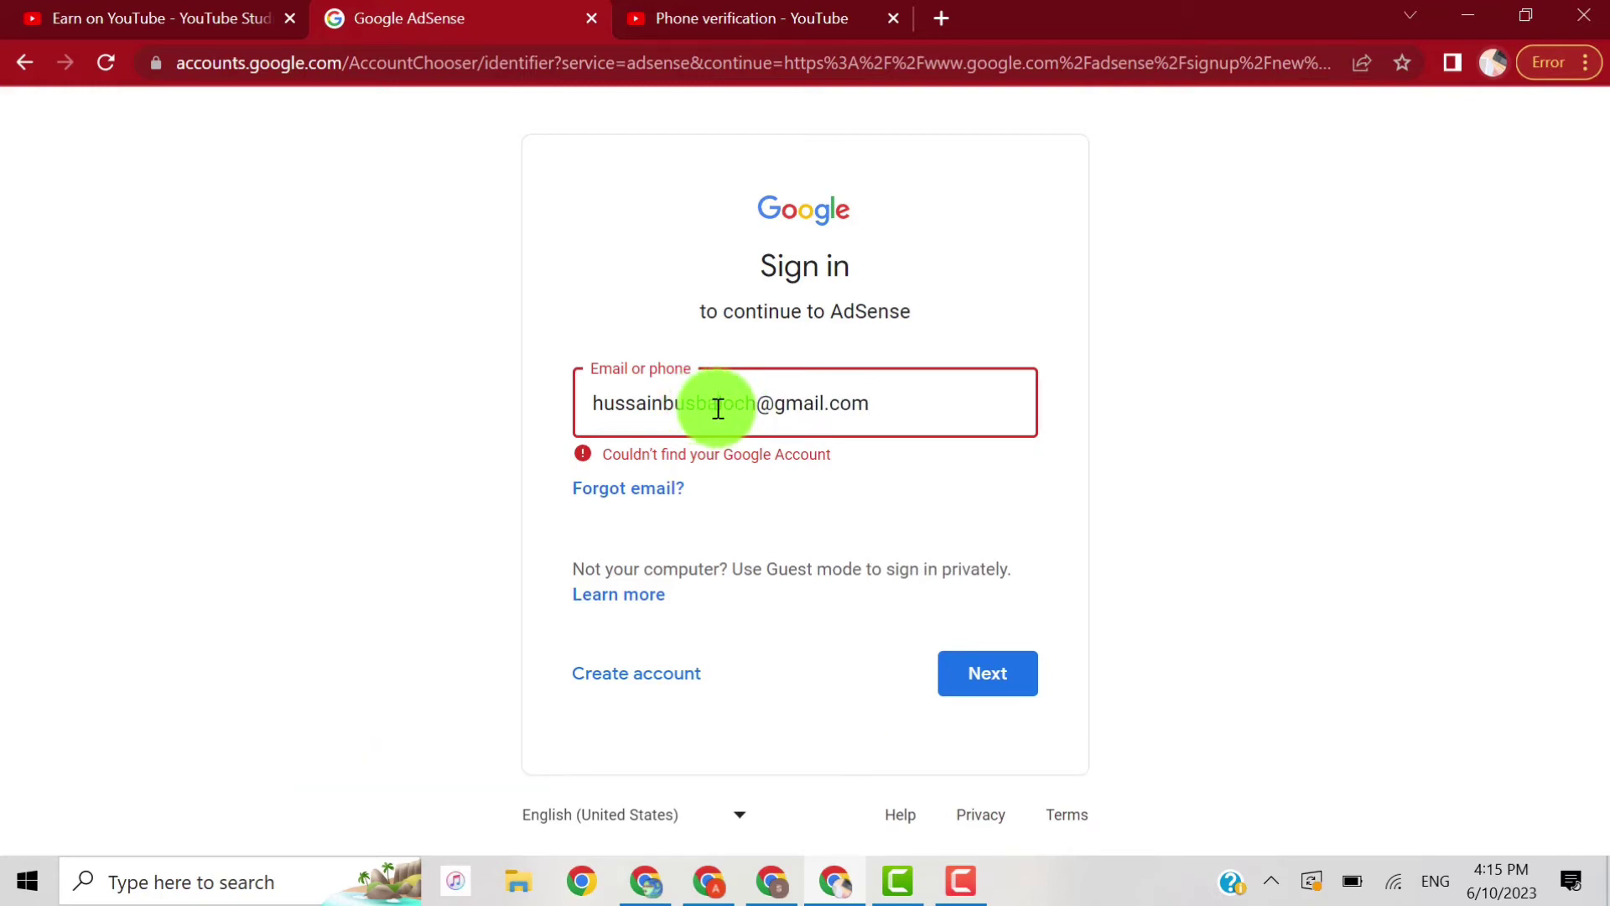
left_click(959, 663)
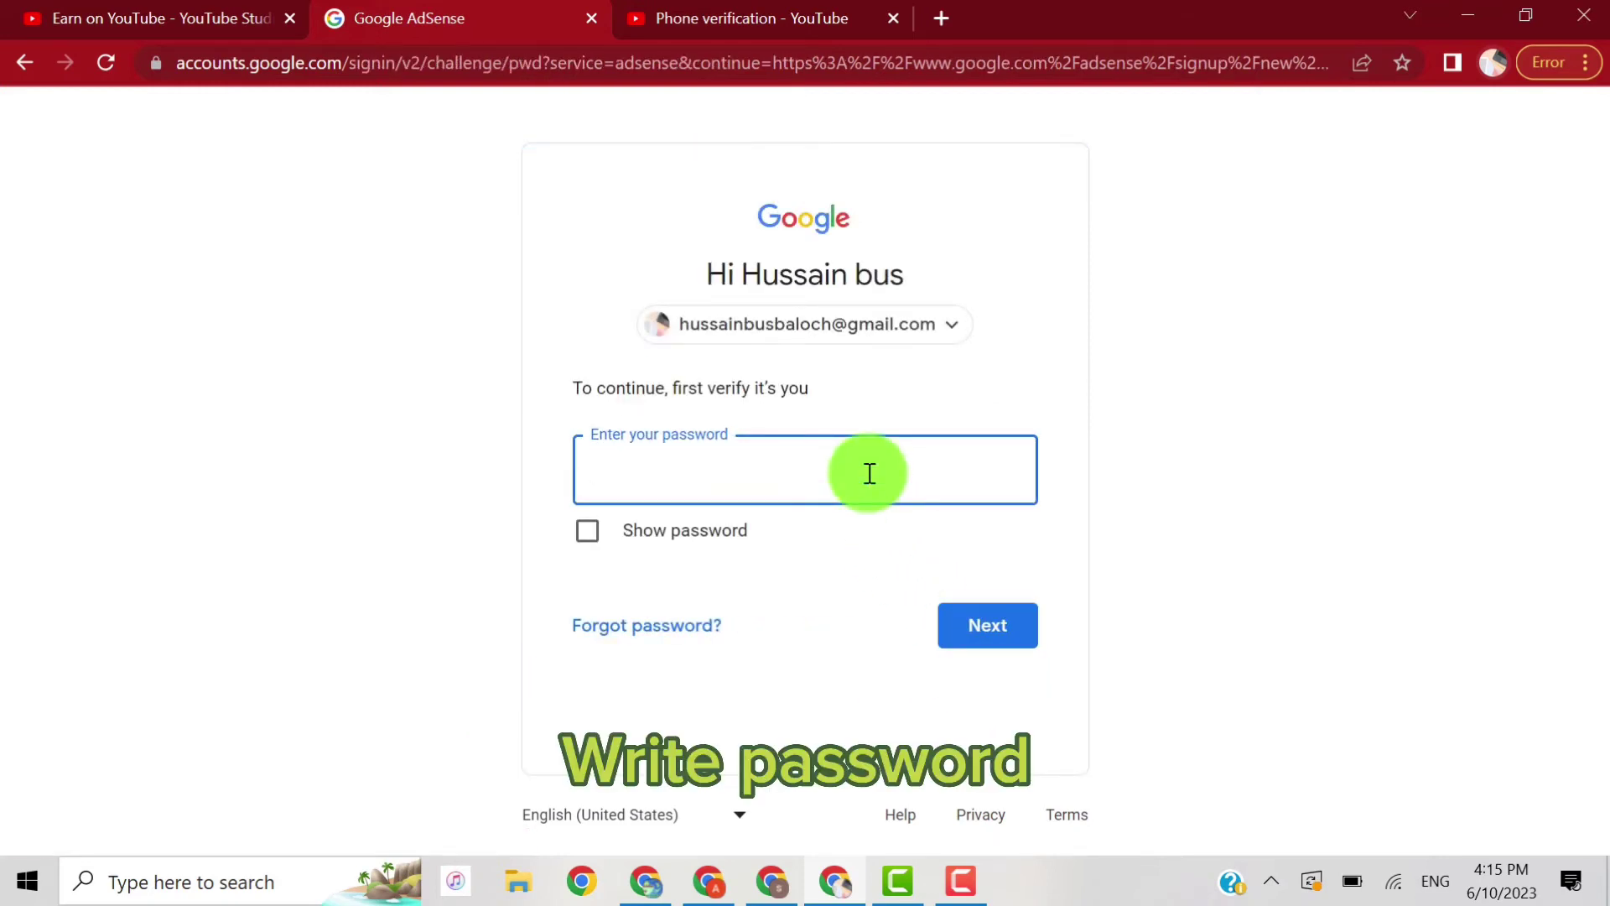
Step: Enter the account password to complete sign-in and reach the AdSense Sign Up page
type("•")
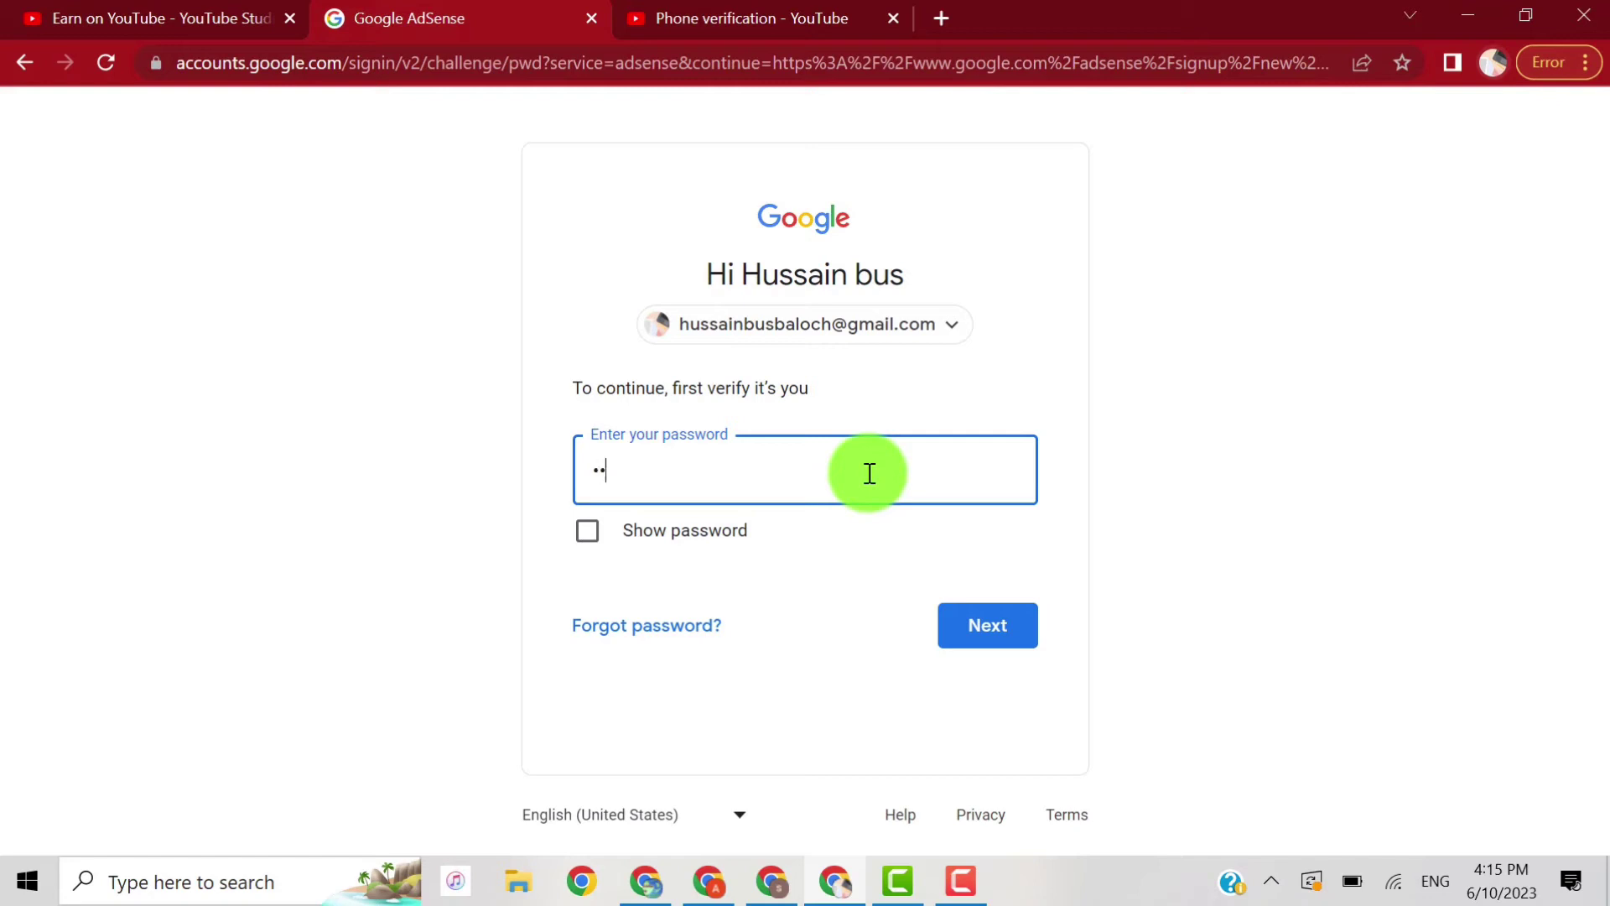
type("•••")
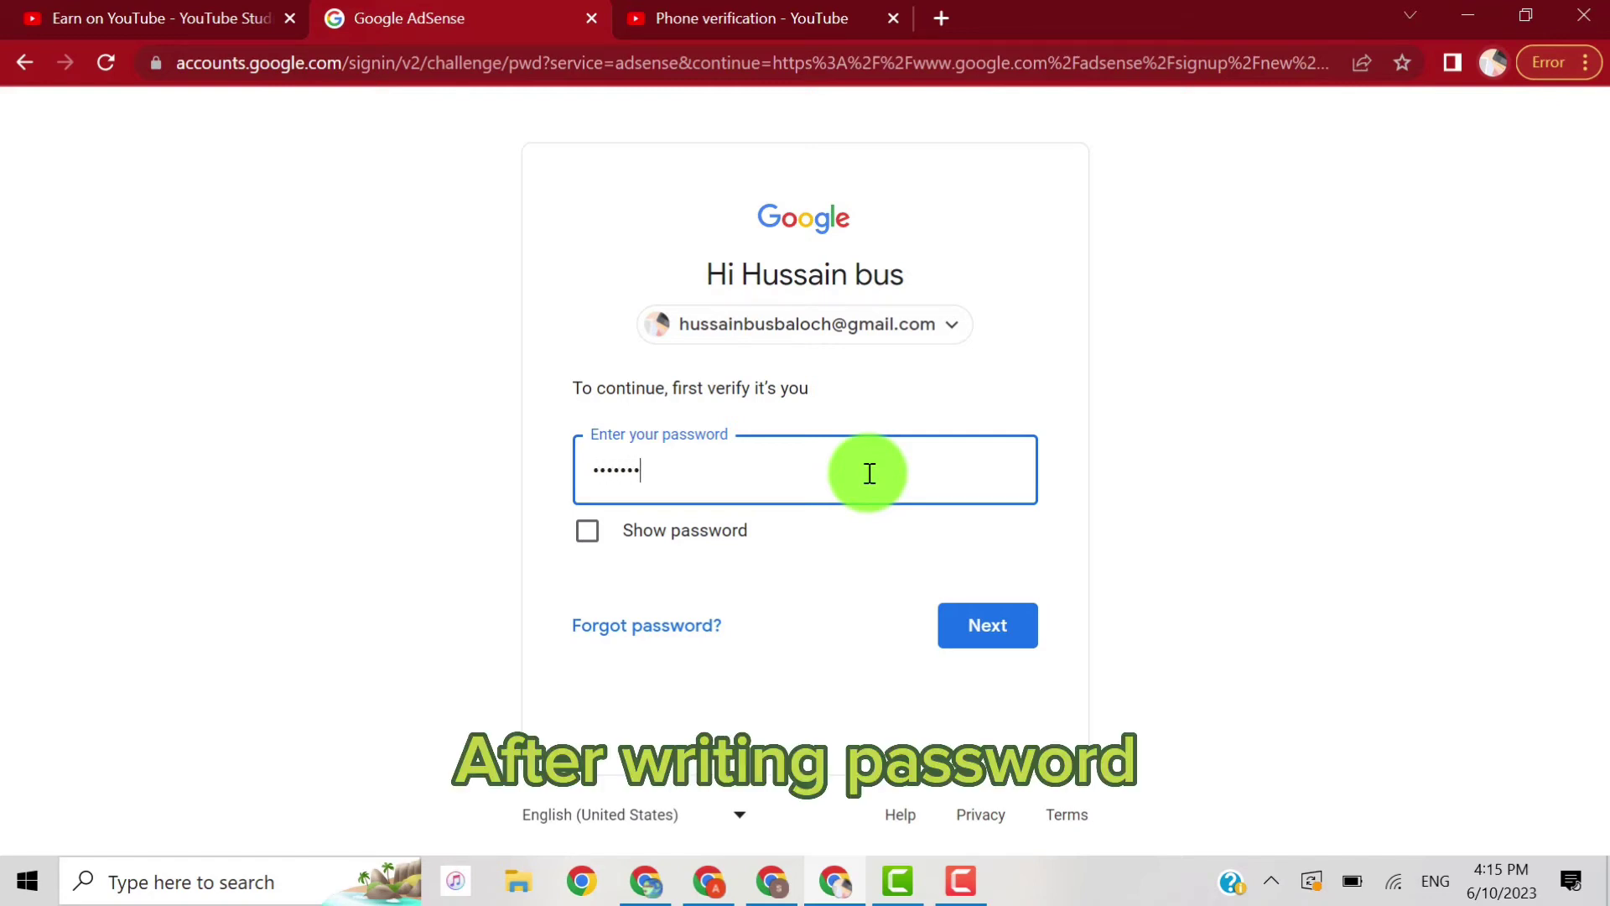
type("•••••••")
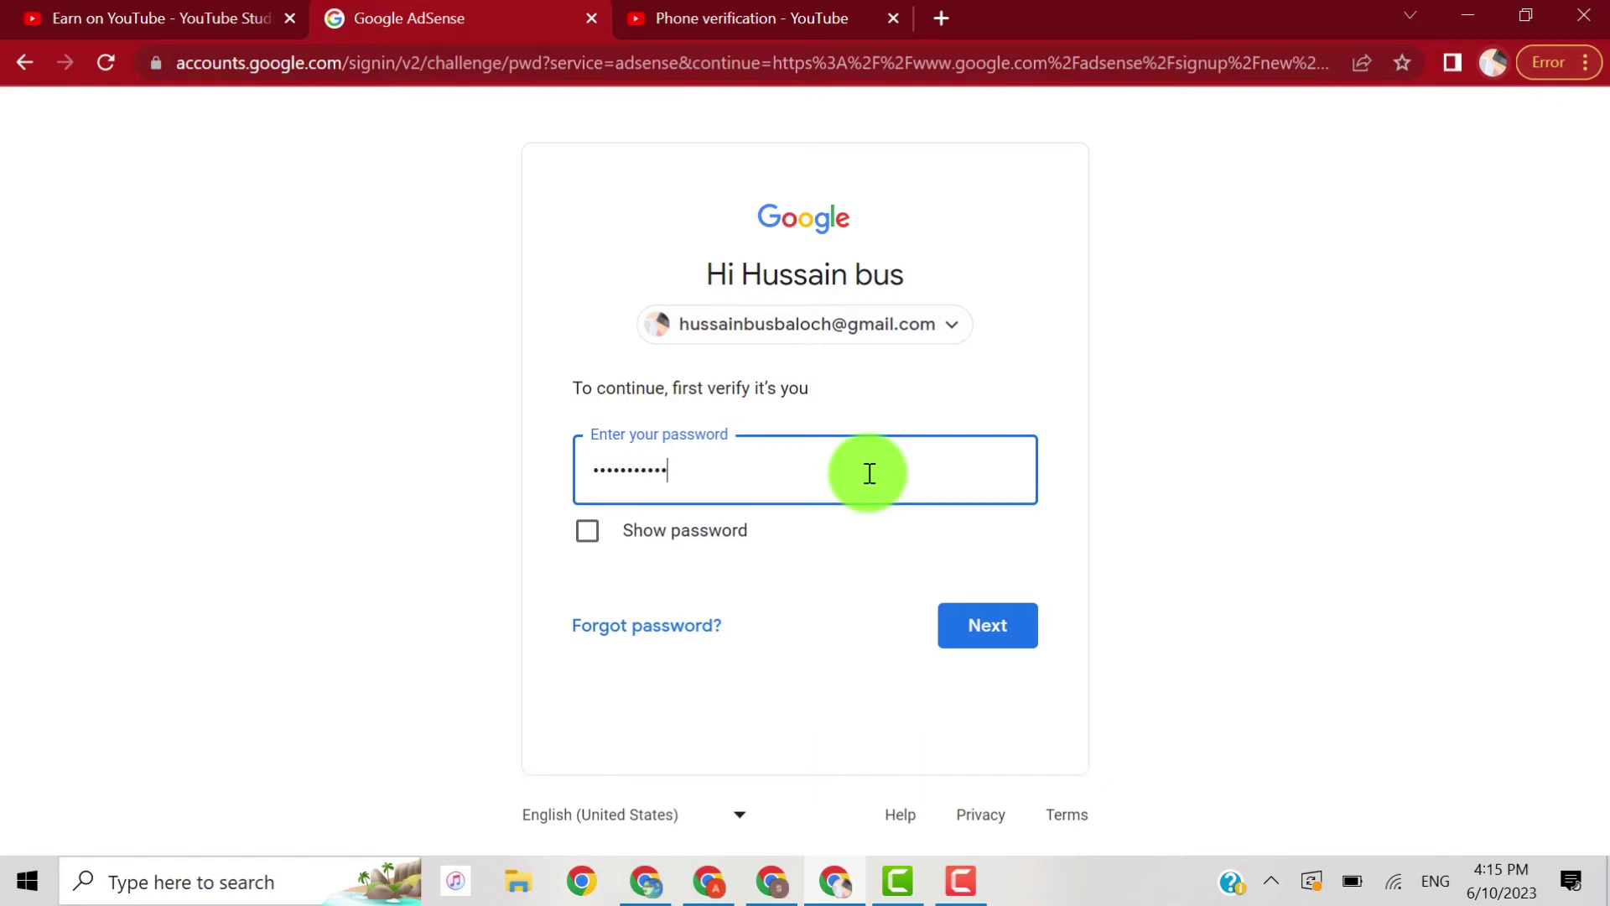
left_click(992, 633)
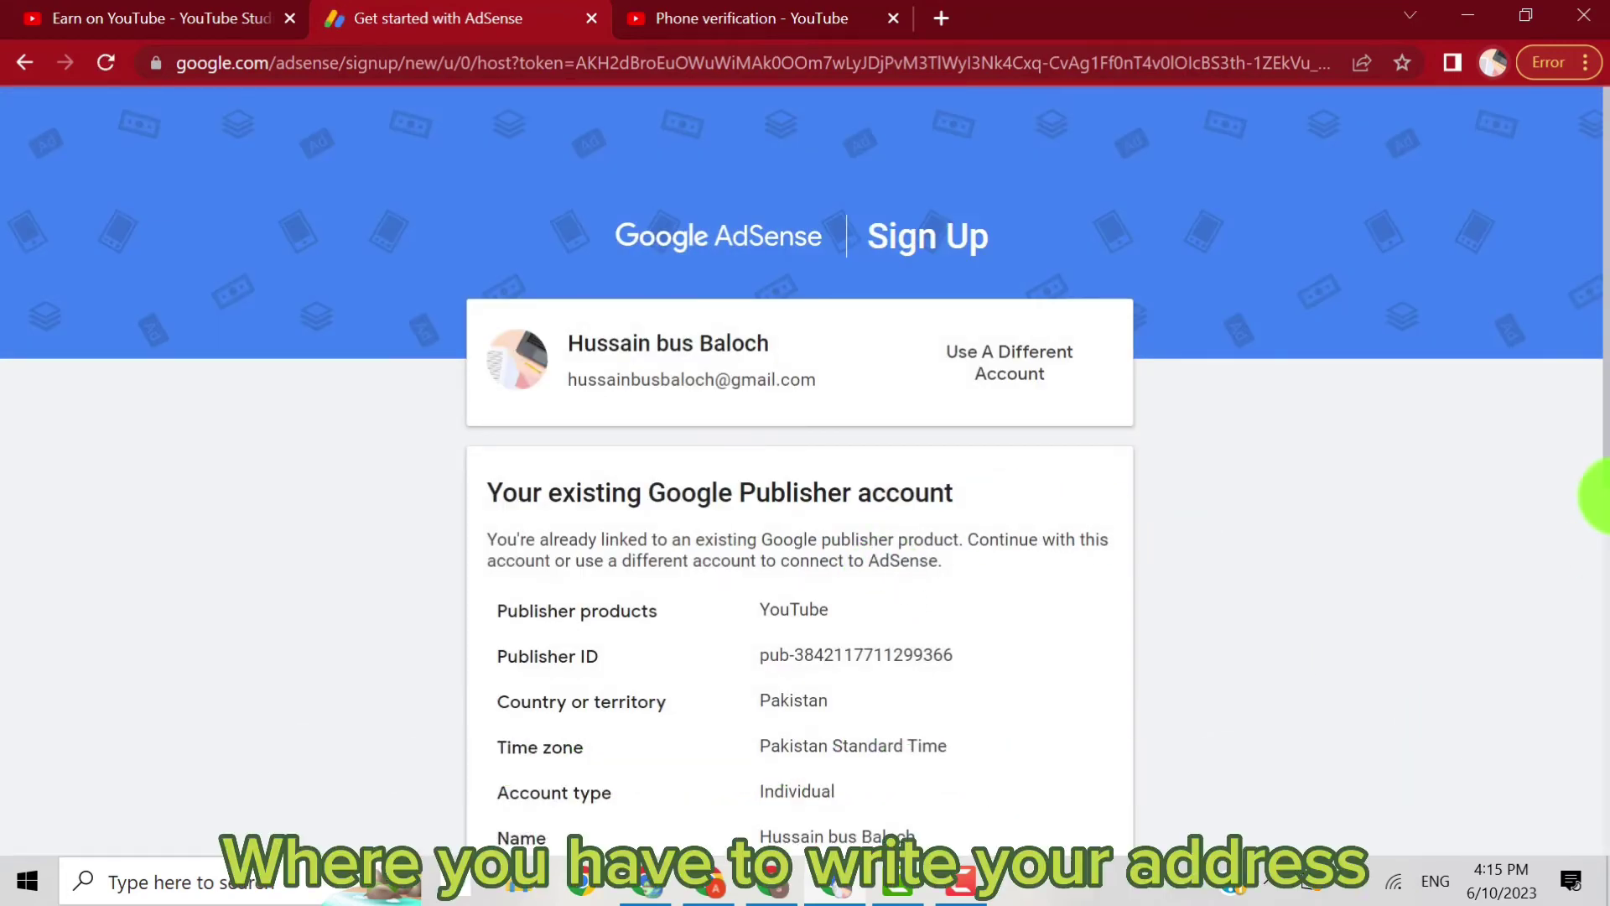
Step: Review the publisher account details and accept the host association with the YouTube channel
left_click_drag(1602, 351, 1600, 650)
scroll(1572, 466, "up", 3)
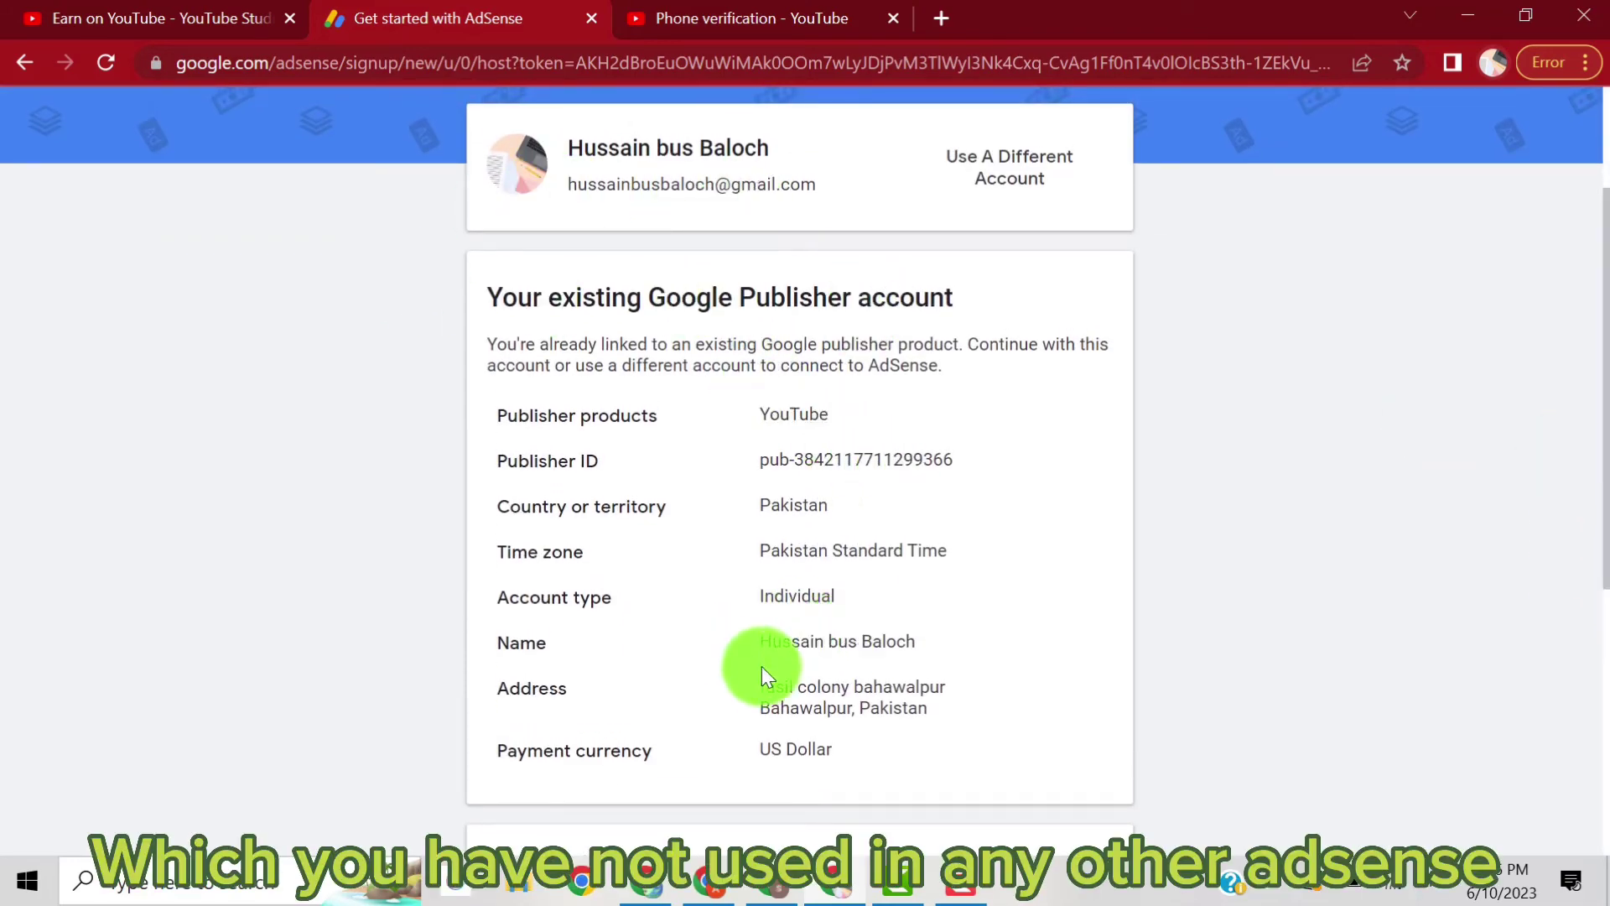
left_click_drag(1600, 486, 1581, 576)
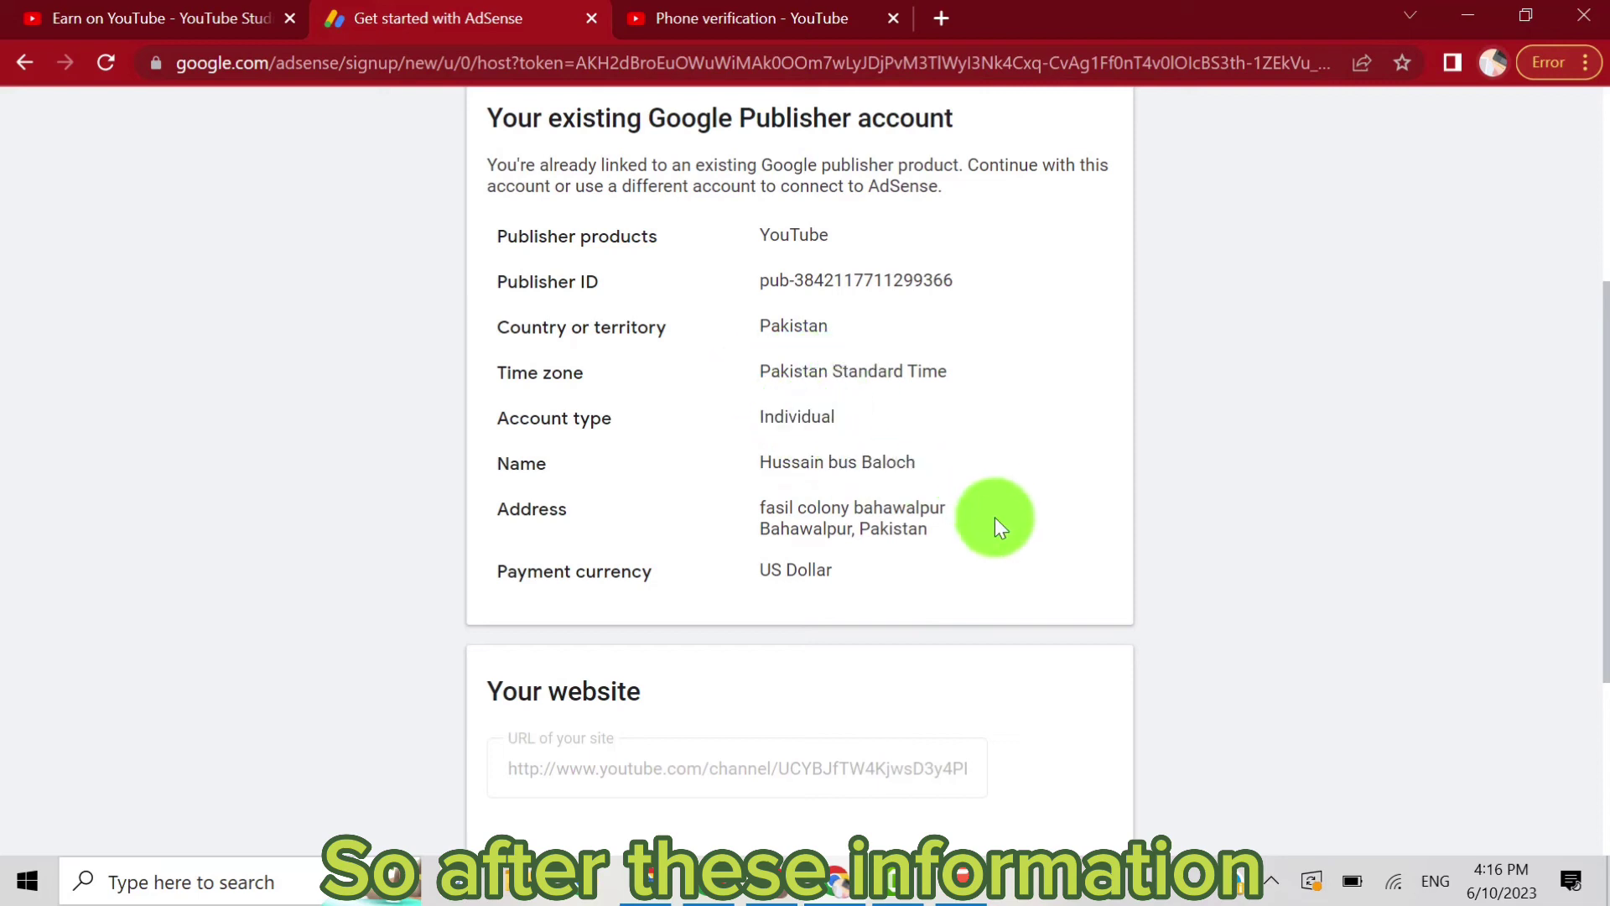
left_click_drag(1603, 474, 1600, 639)
left_click(660, 703)
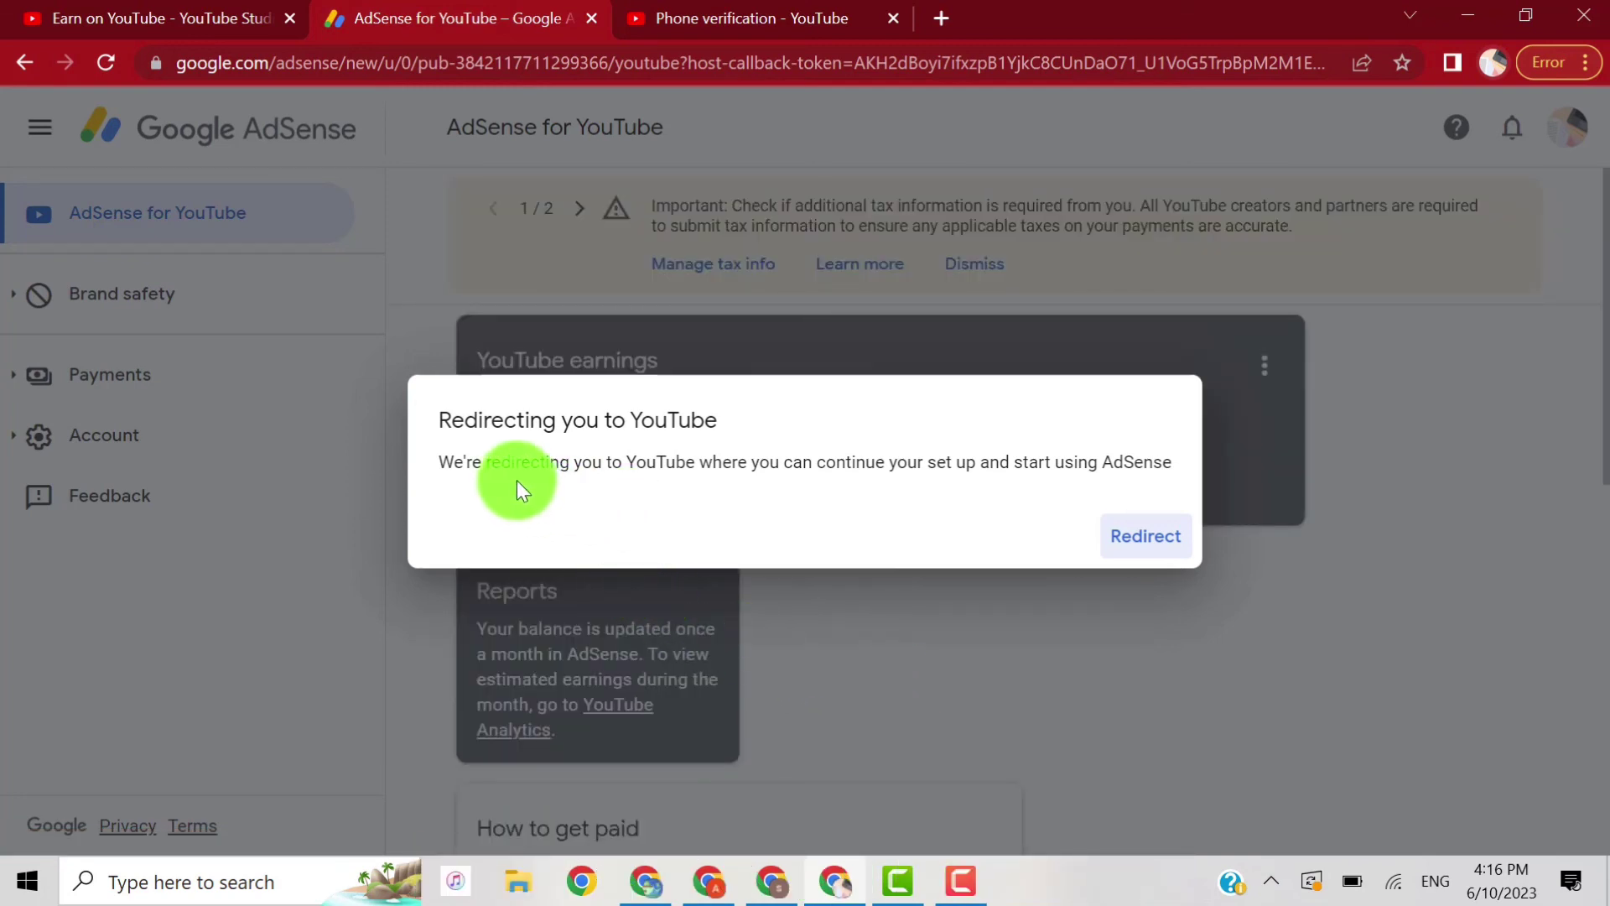
Step: Redirect back to YouTube Studio, dismiss the dark theme notice, confirm Step 2 Done, and minimize Chrome
left_click(1139, 541)
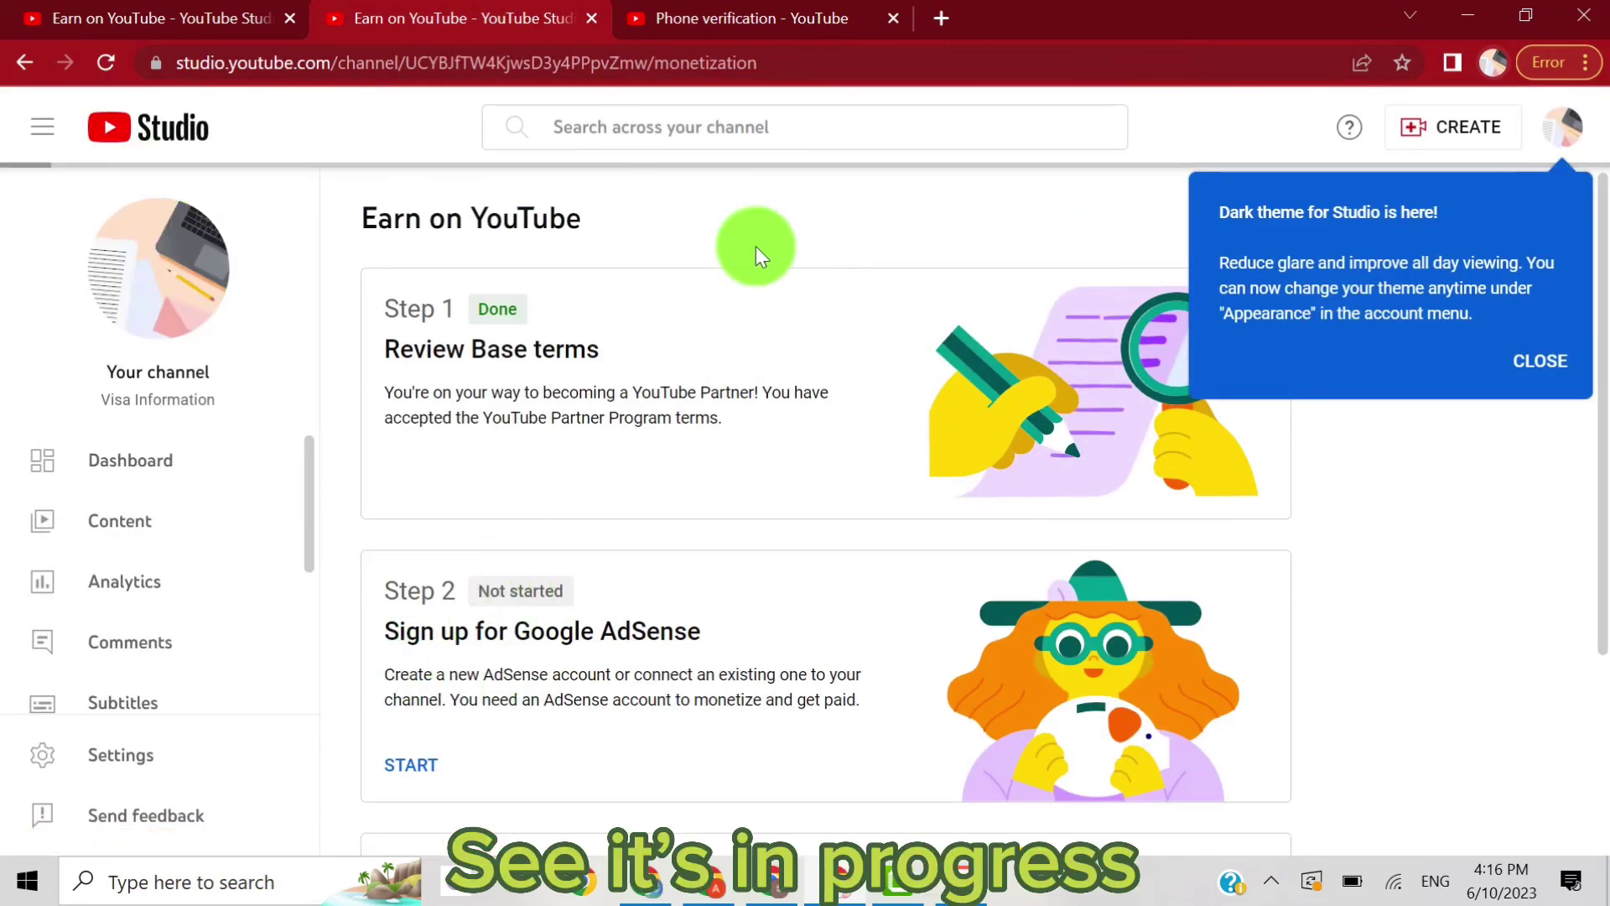
left_click(1534, 362)
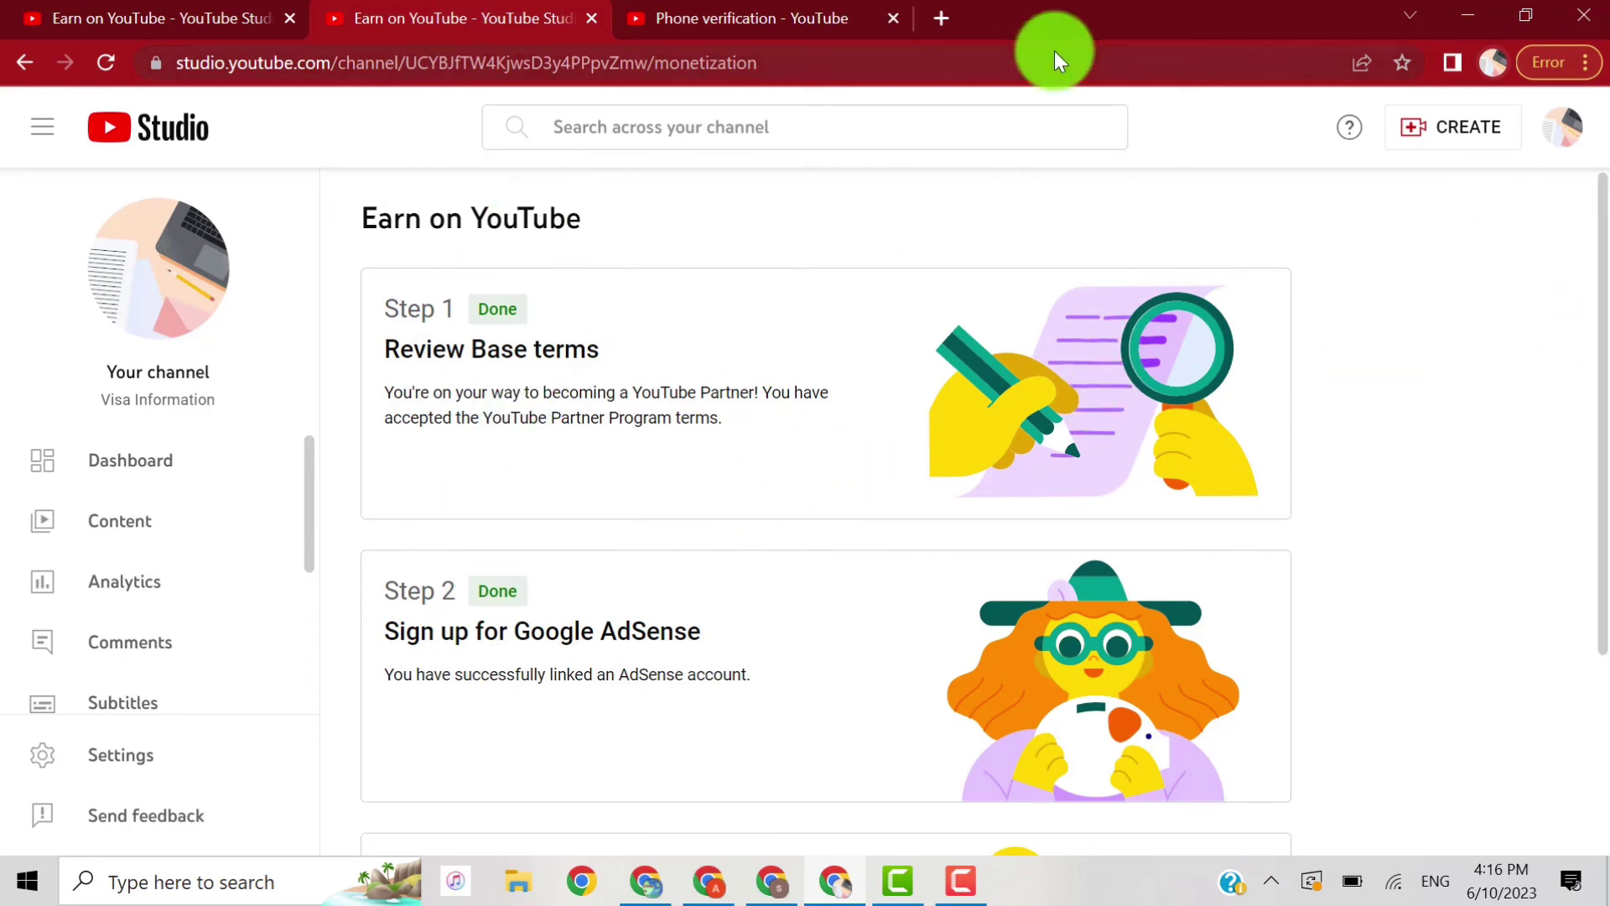
left_click(1471, 10)
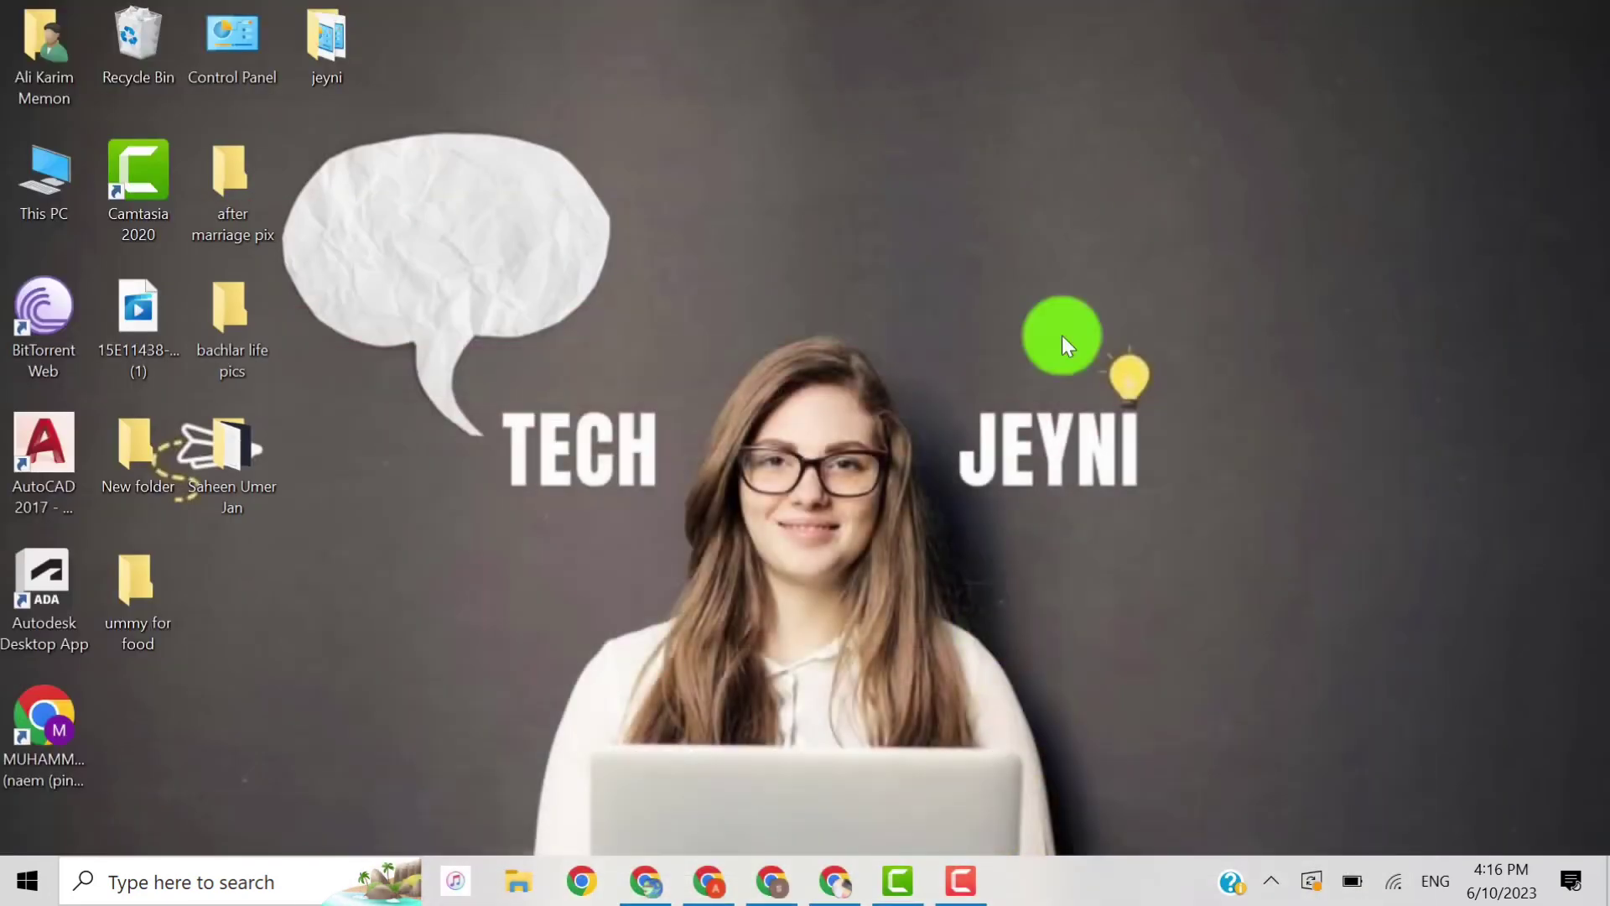